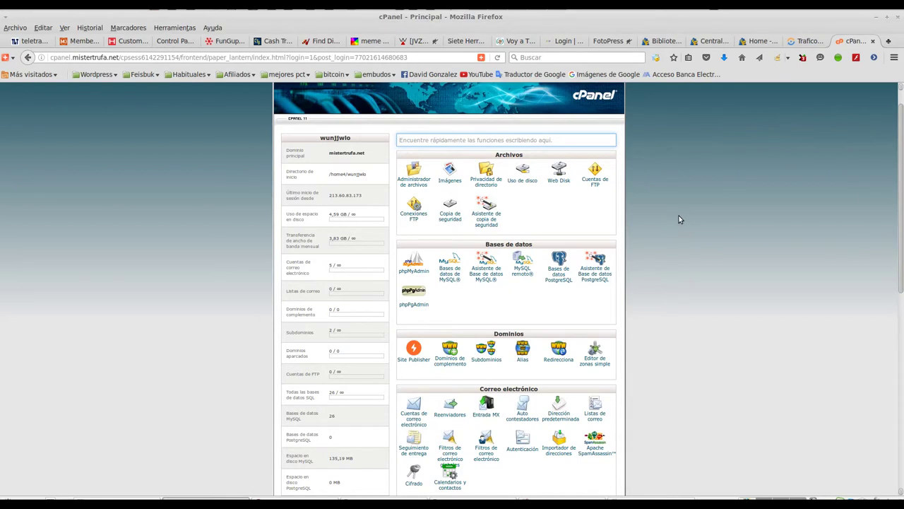
Look through the hosting panel's sections, from files and databases down to domains, e-mail, metrics, software and preferences.
scroll(679, 217, down, 5)
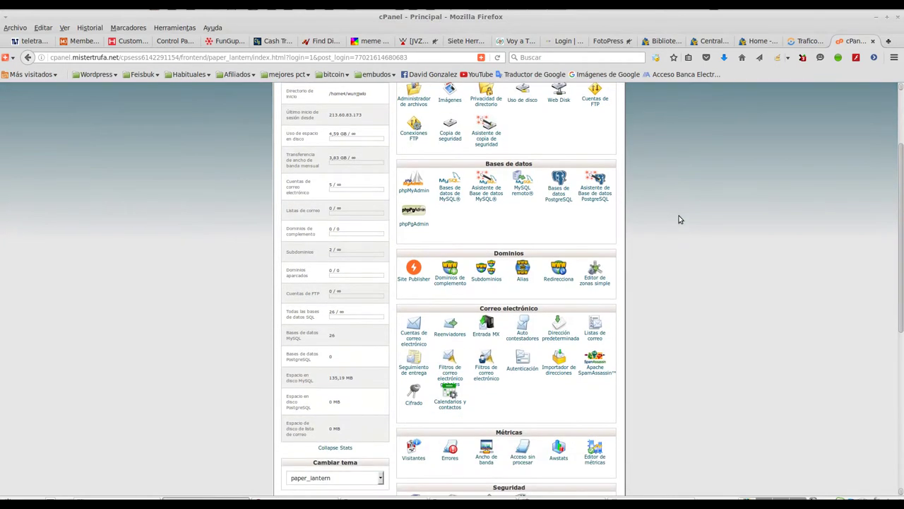
scroll(679, 220, down, 4)
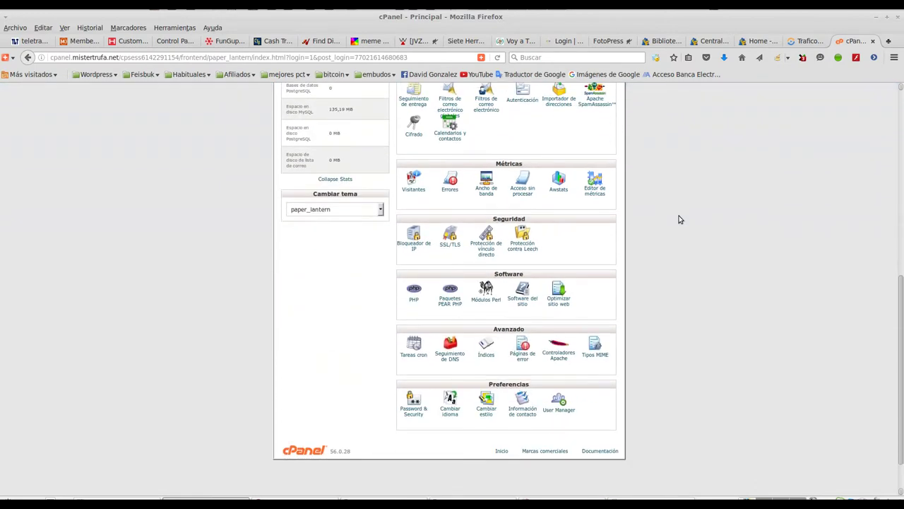
scroll(679, 220, up, 3)
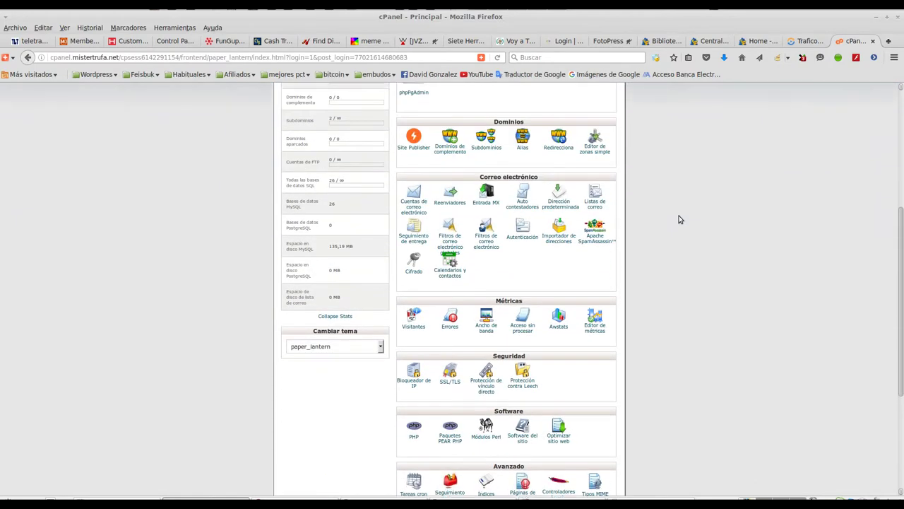
scroll(679, 219, up, 6)
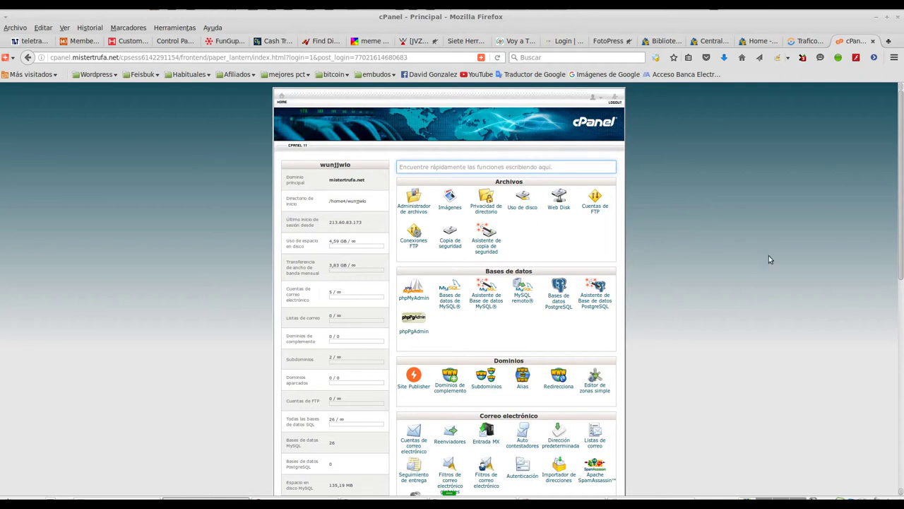
scroll(748, 258, down, 2)
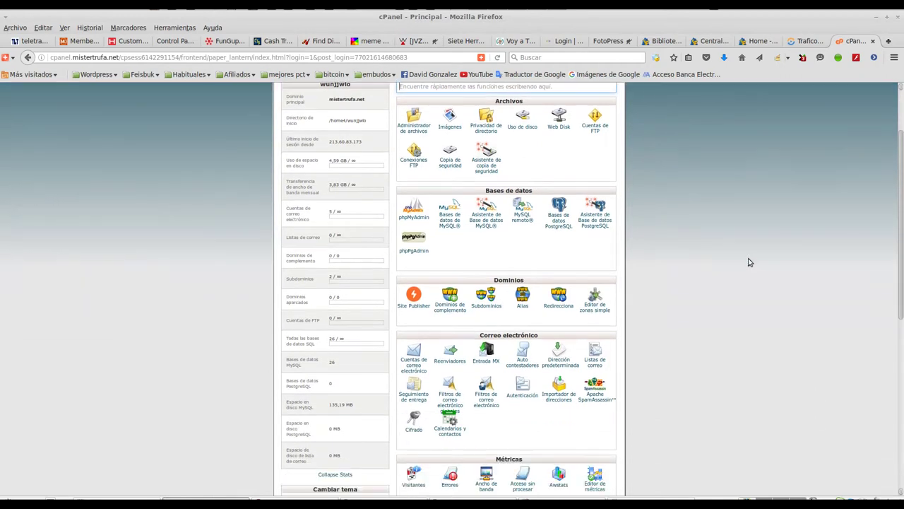
scroll(750, 262, down, 1)
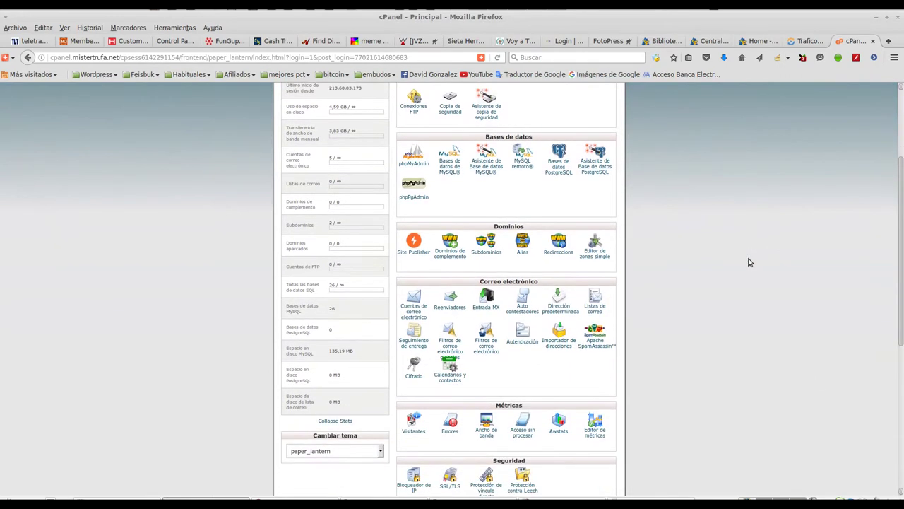
scroll(750, 262, up, 1)
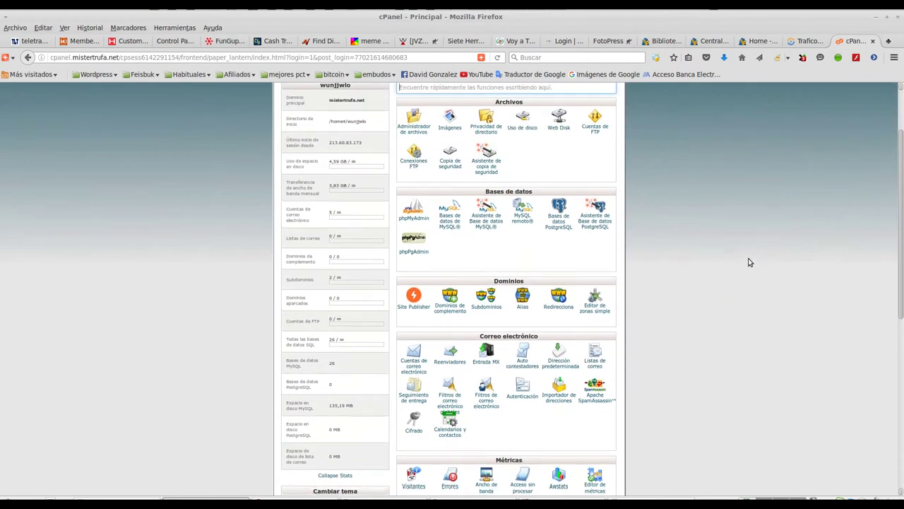
scroll(750, 263, up, 2)
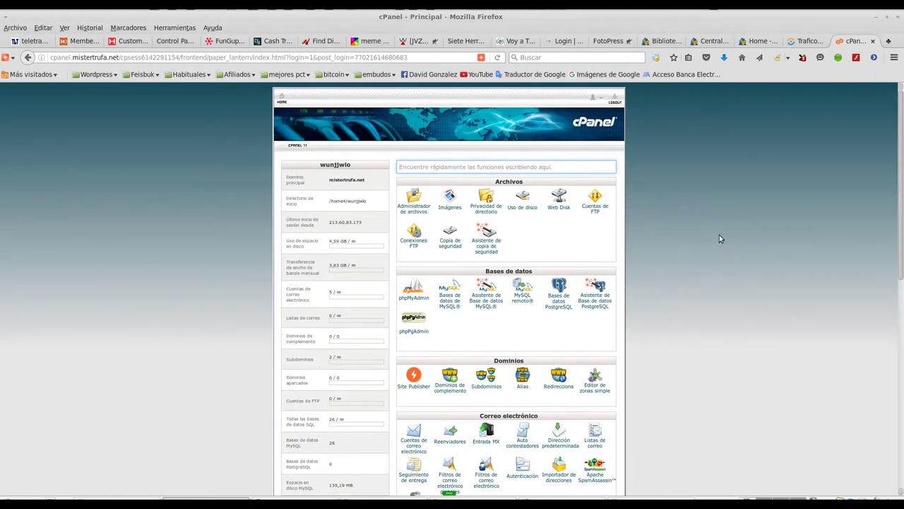
Create a new MySQL database named pruebadb and return to the MySQL databases page.
scroll(719, 235, down, 1)
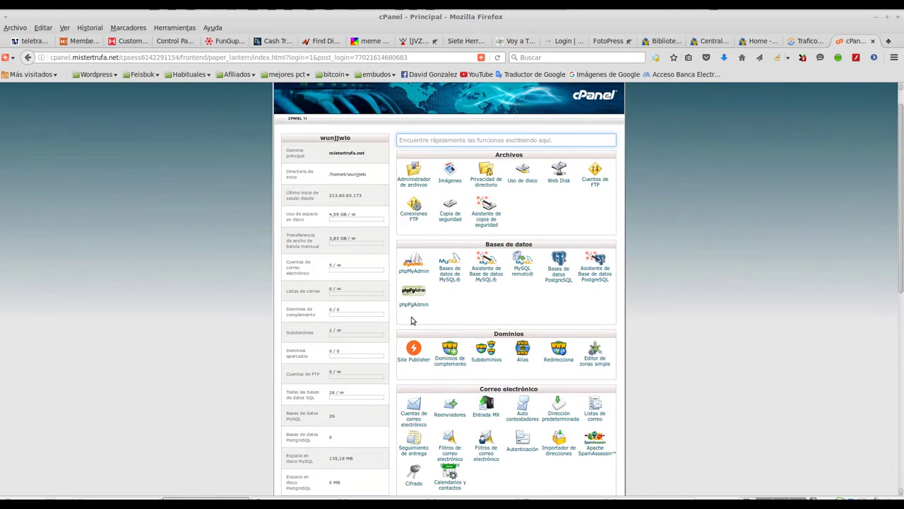
click(446, 278)
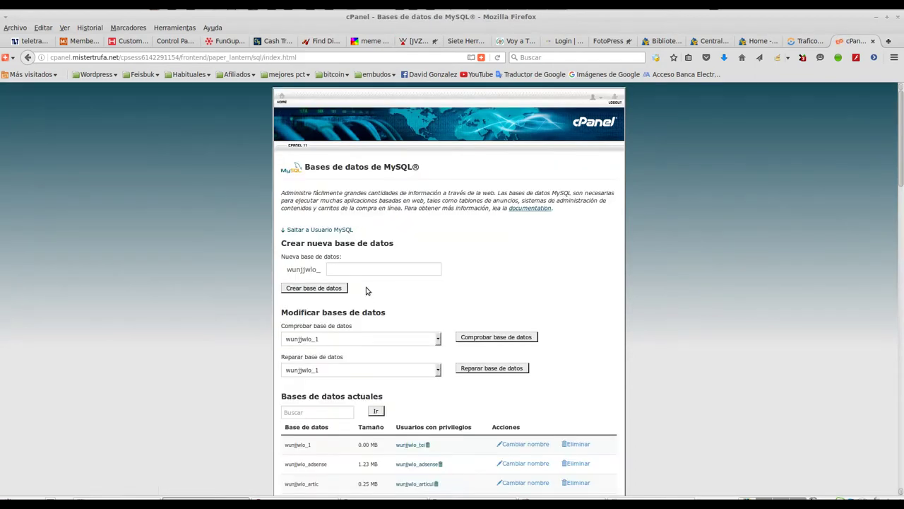
click(376, 268)
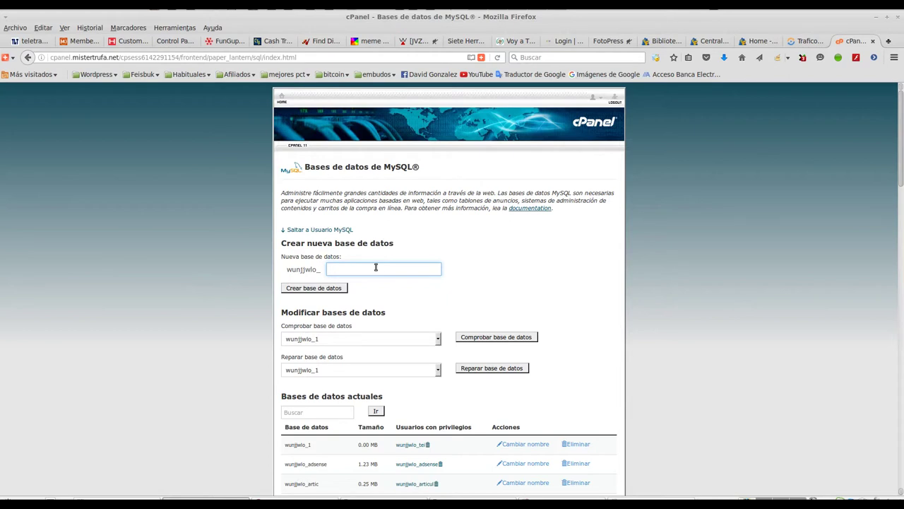
text(pruebadb)
click(328, 288)
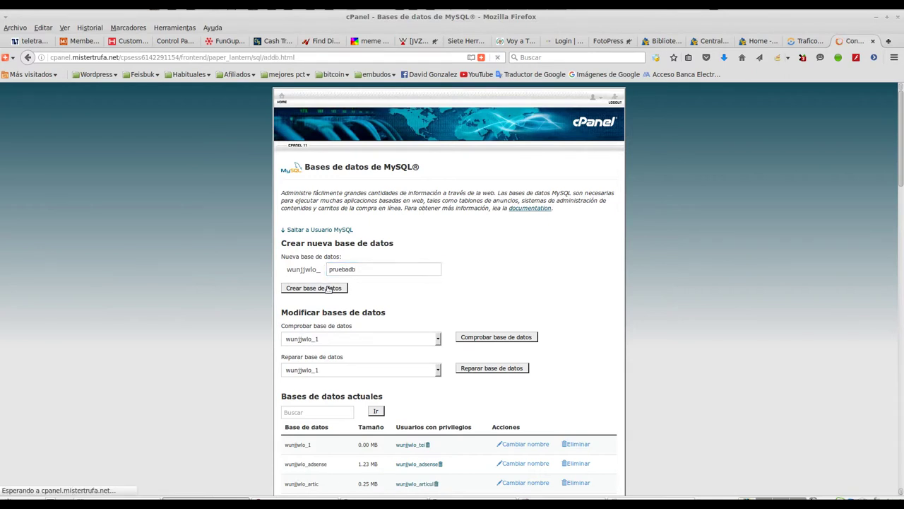
click(452, 230)
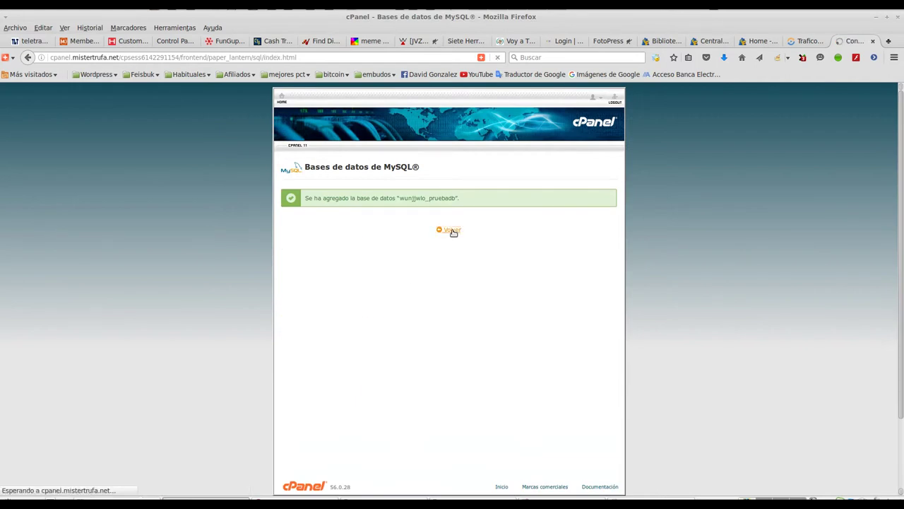
Enter prueba3 as the username for a new MySQL user.
scroll(415, 332, down, 5)
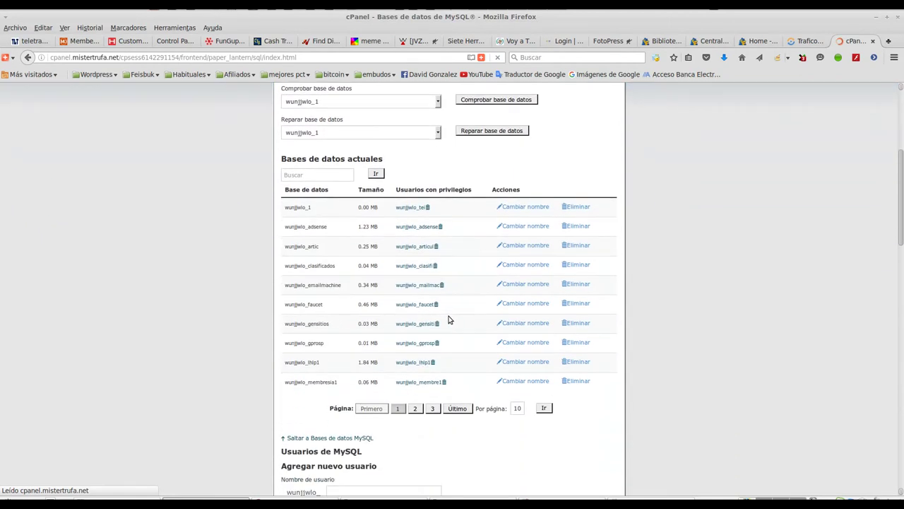
scroll(460, 311, down, 5)
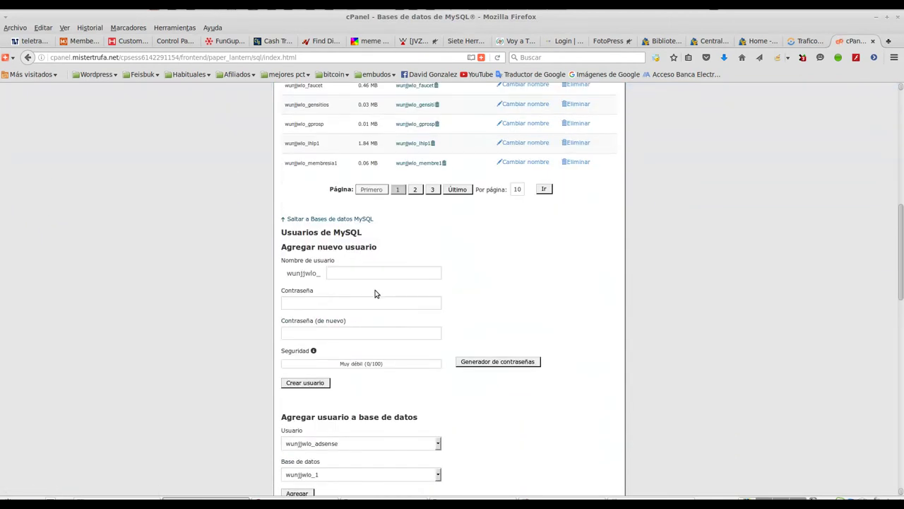
scroll(414, 245, down, 1)
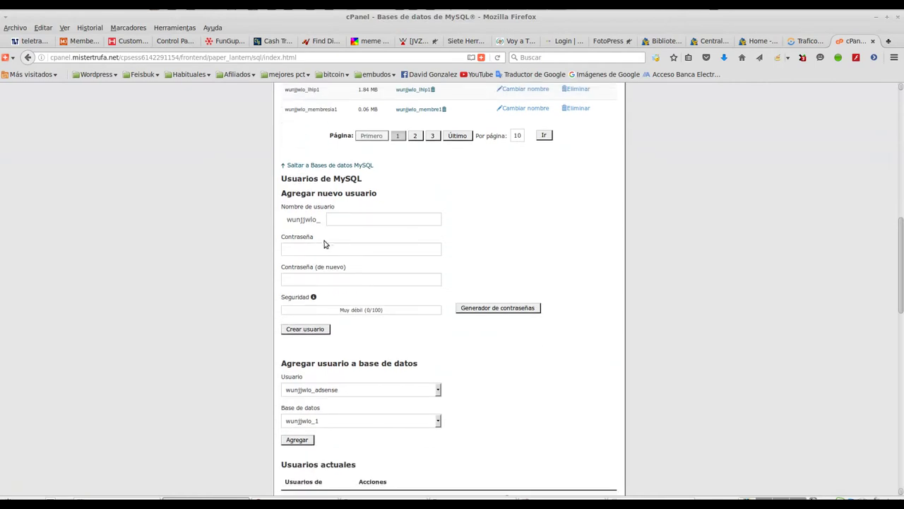
click(339, 219)
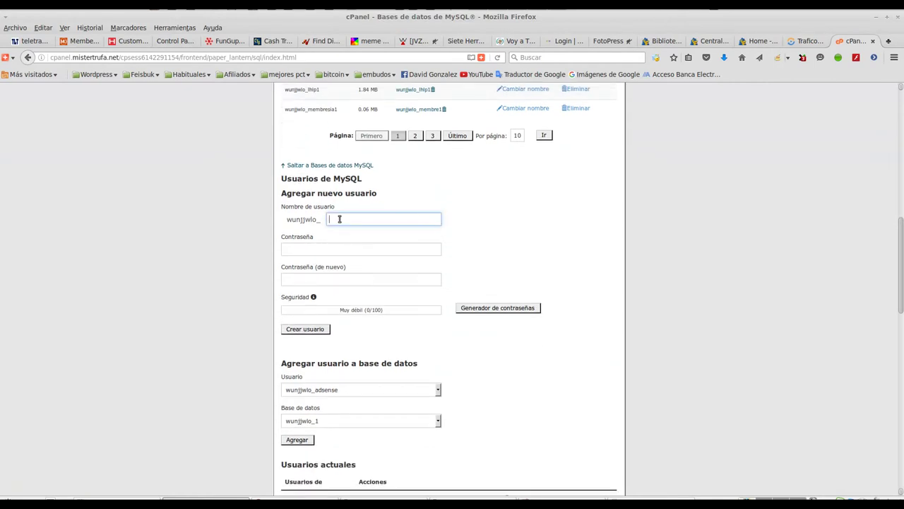
text(prueba3)
Generate a password for the new user, copy it, and confirm that it has been copied to a safe place.
click(499, 308)
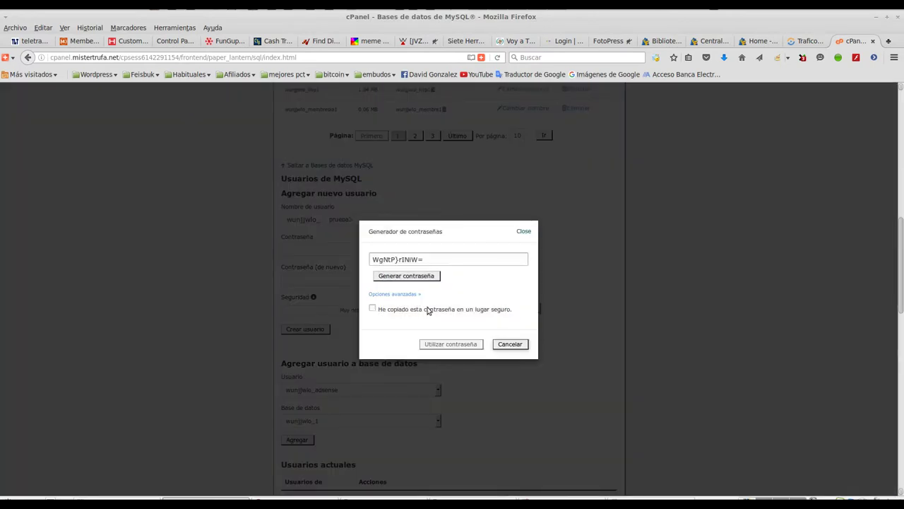
drag(424, 259, 365, 255)
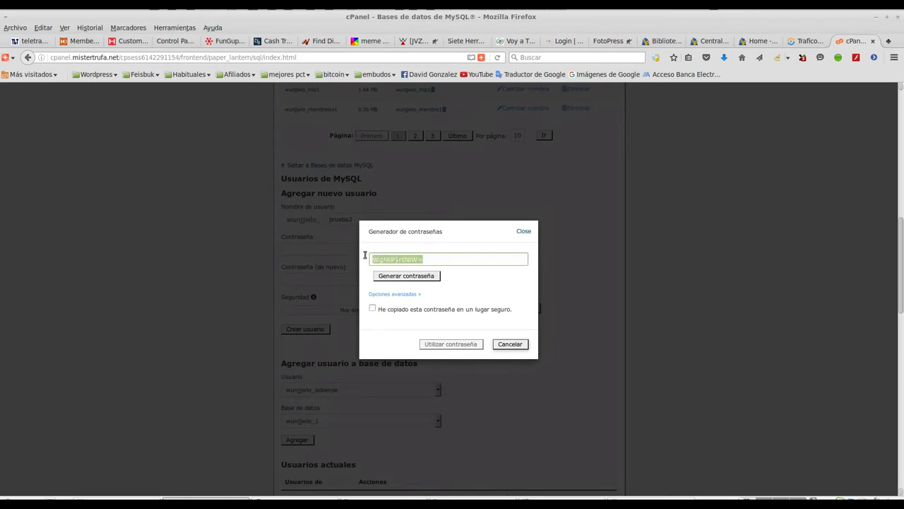
right_click(406, 261)
click(428, 305)
click(372, 308)
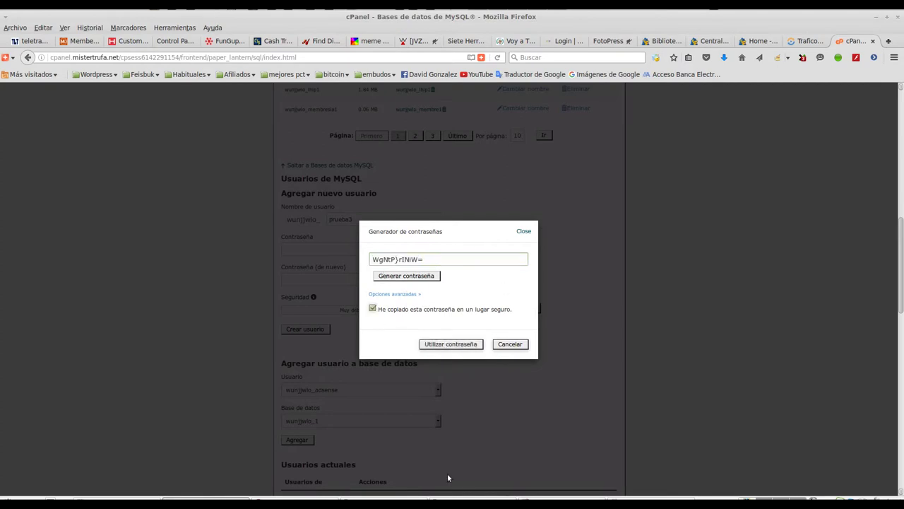
Switch to Pluma, paste the generated password over the text on line 4 of the unsaved document, and return to Firefox.
click(562, 498)
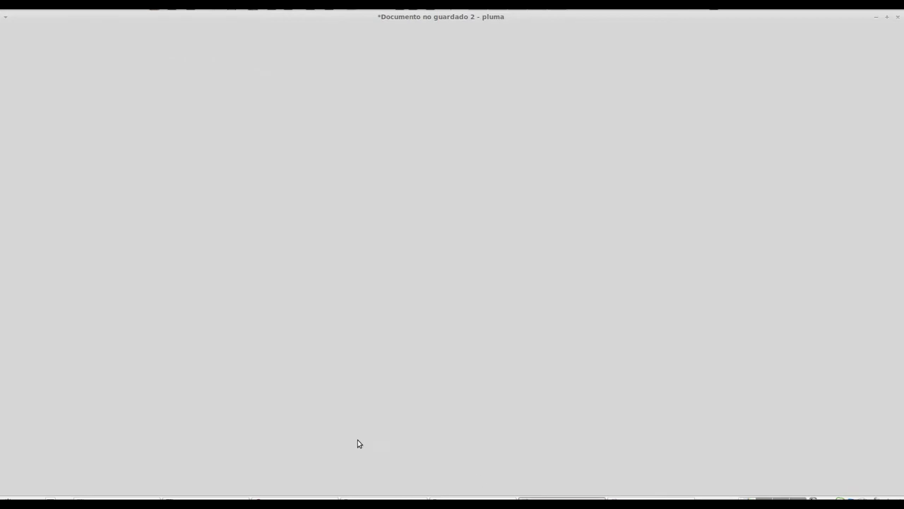
drag(68, 116, 2, 116)
right_click(18, 115)
click(59, 163)
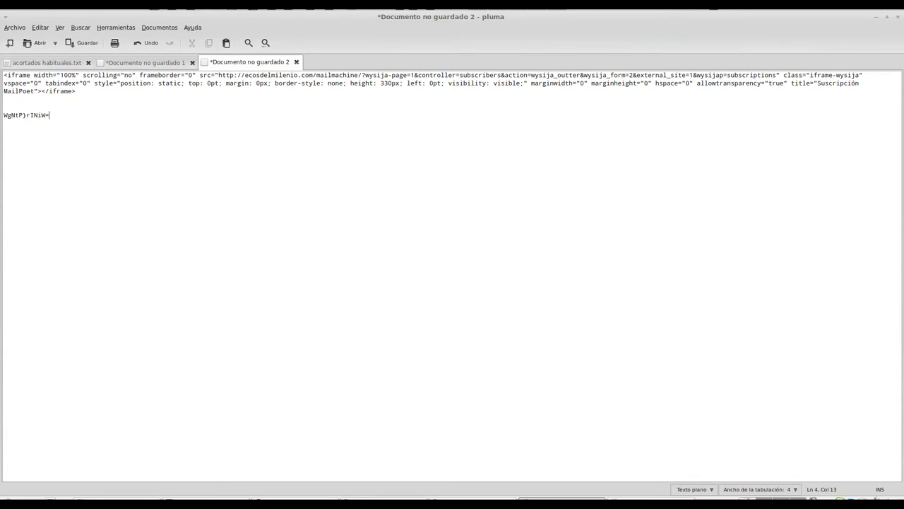
key(alt+Tab)
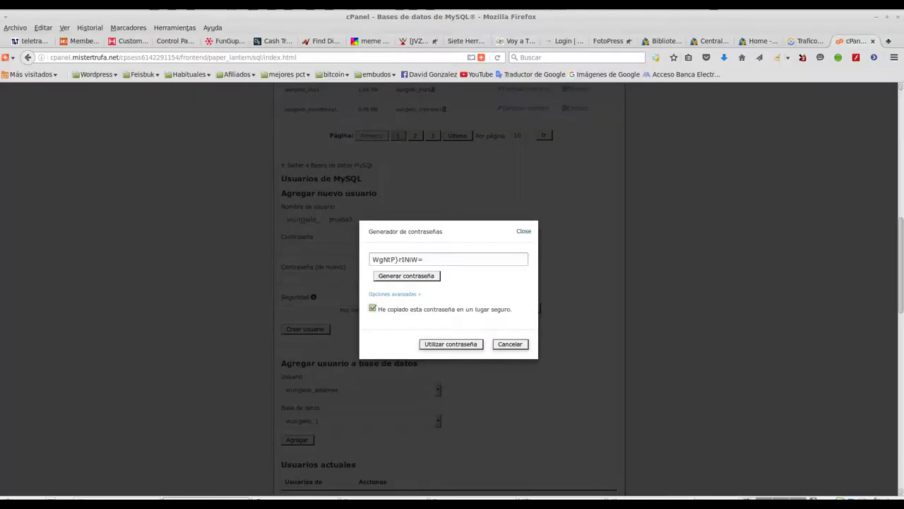
Apply the generated password to the new user's password fields and create the MySQL user prueba3.
click(450, 344)
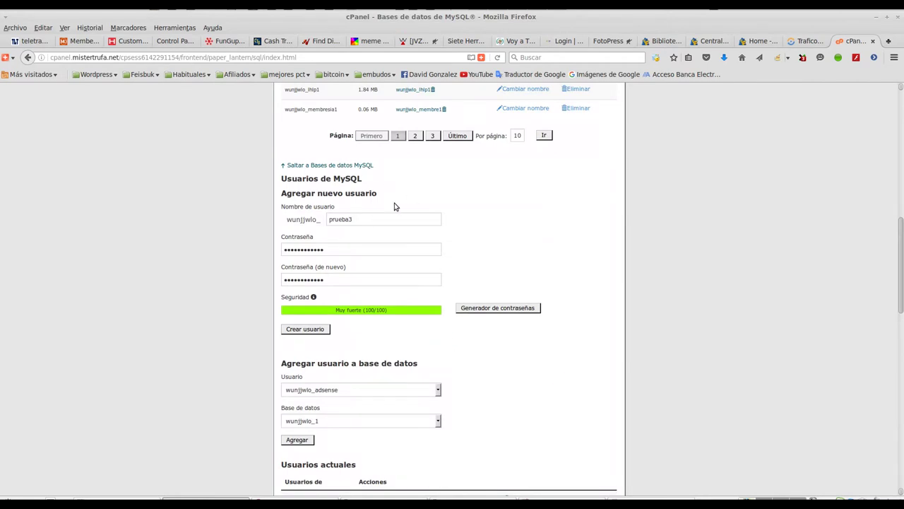
scroll(394, 207, up, 3)
scroll(394, 206, up, 3)
scroll(394, 206, down, 3)
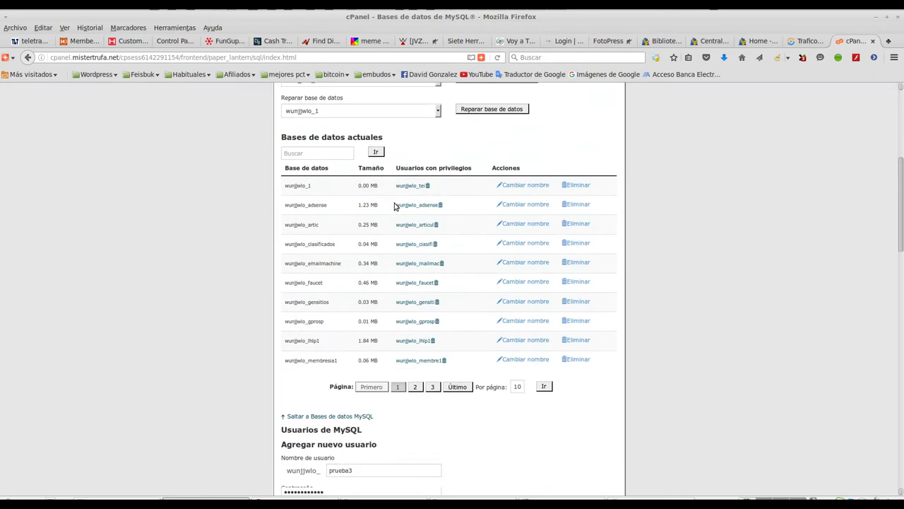
scroll(394, 206, down, 5)
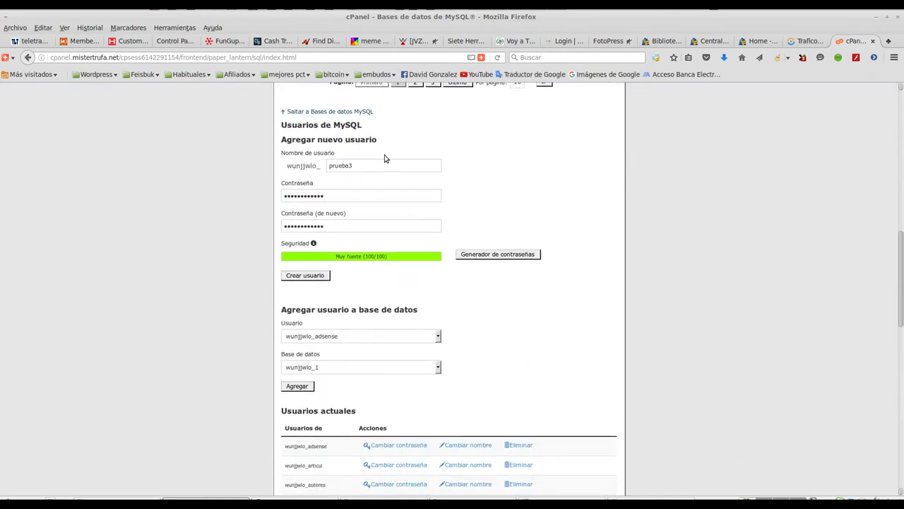
click(311, 277)
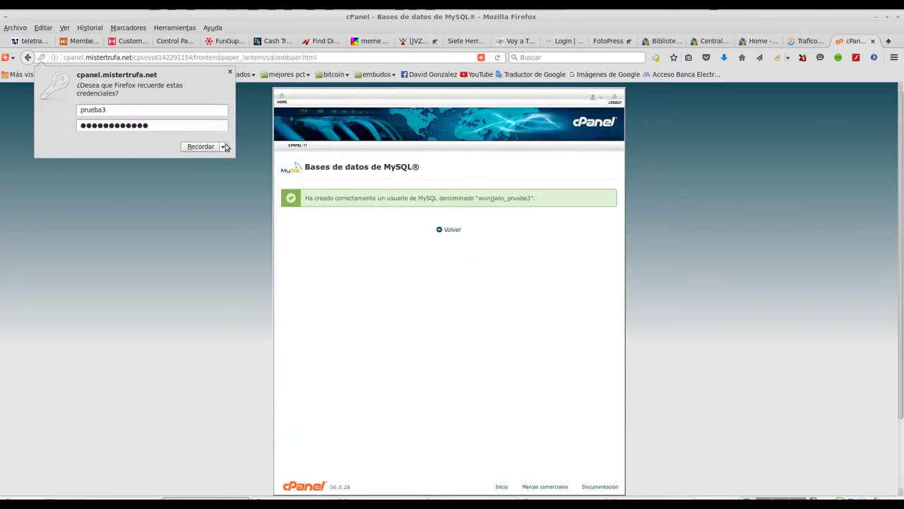
Decline the browser's offer to remember the credentials and go back to the MySQL databases page.
click(223, 146)
click(213, 171)
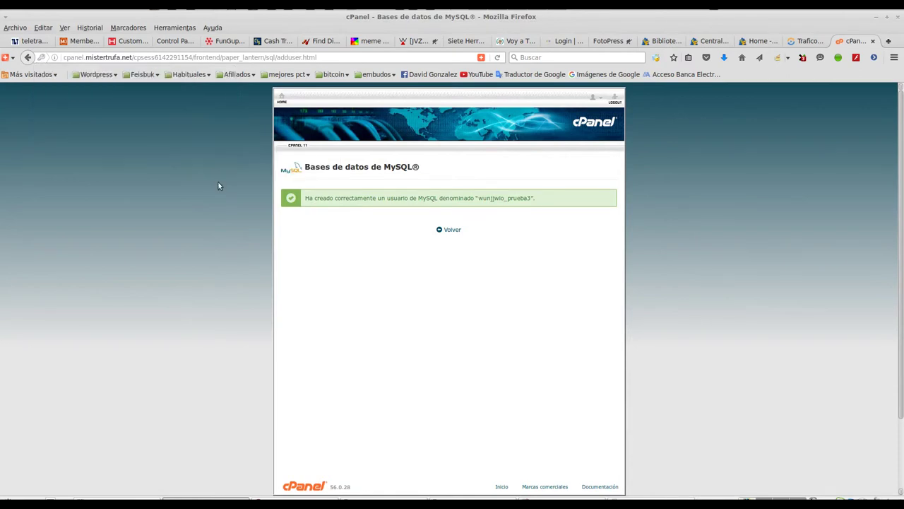
click(449, 230)
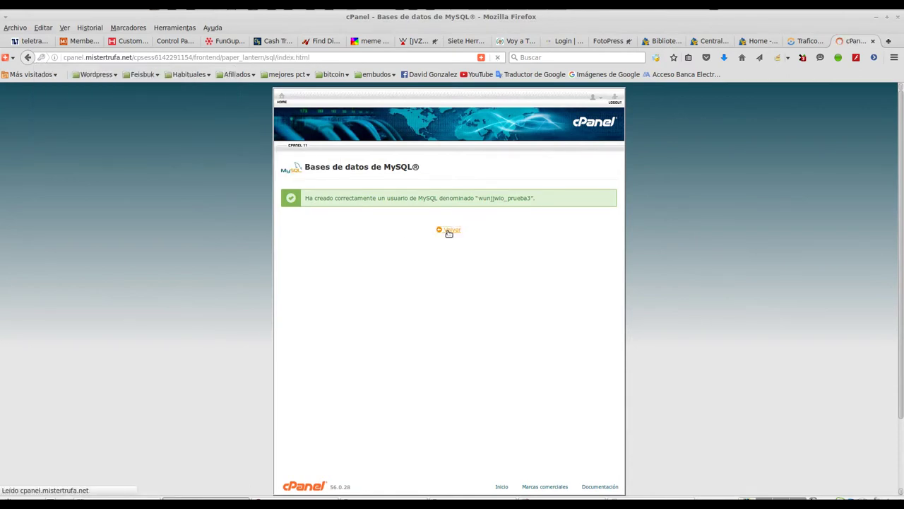
Add the MySQL user prueba3 to the database pruebadb.
scroll(449, 252, down, 10)
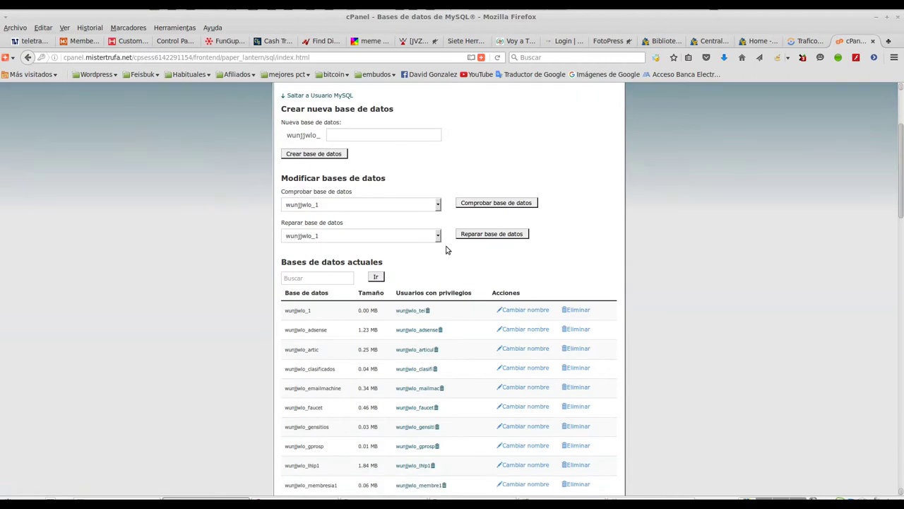
scroll(445, 247, down, 10)
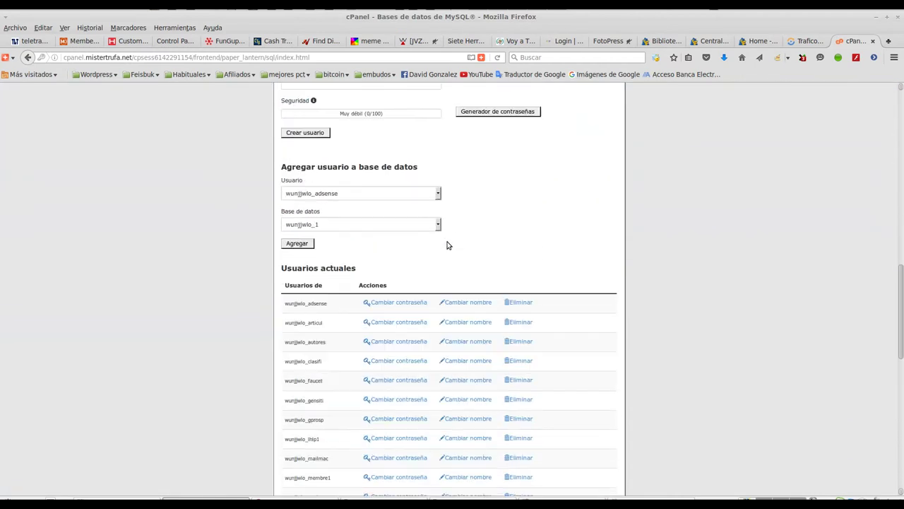
scroll(452, 269, down, 3)
scroll(460, 283, up, 7)
scroll(460, 277, up, 2)
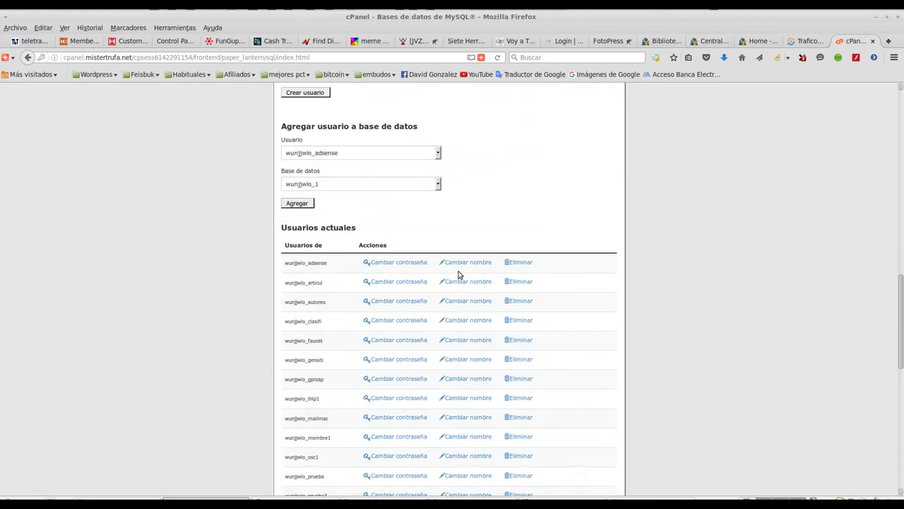
scroll(458, 275, up, 3)
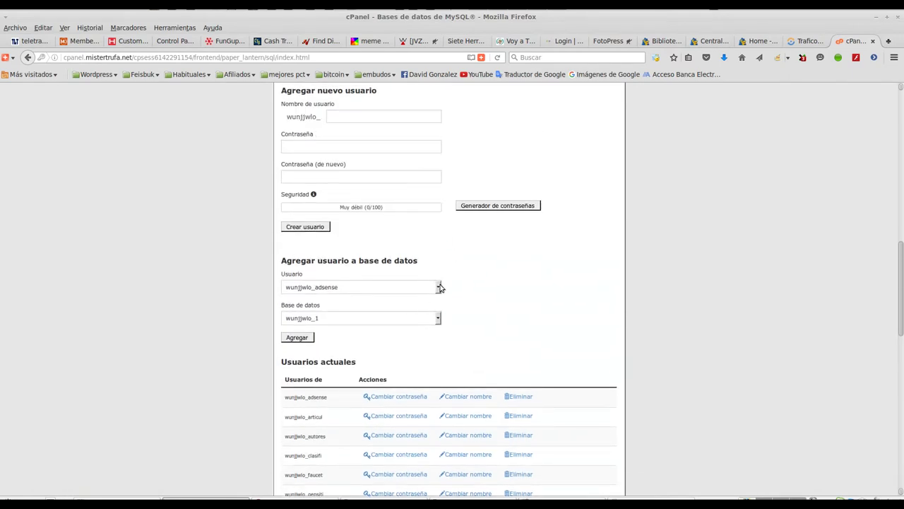
click(438, 286)
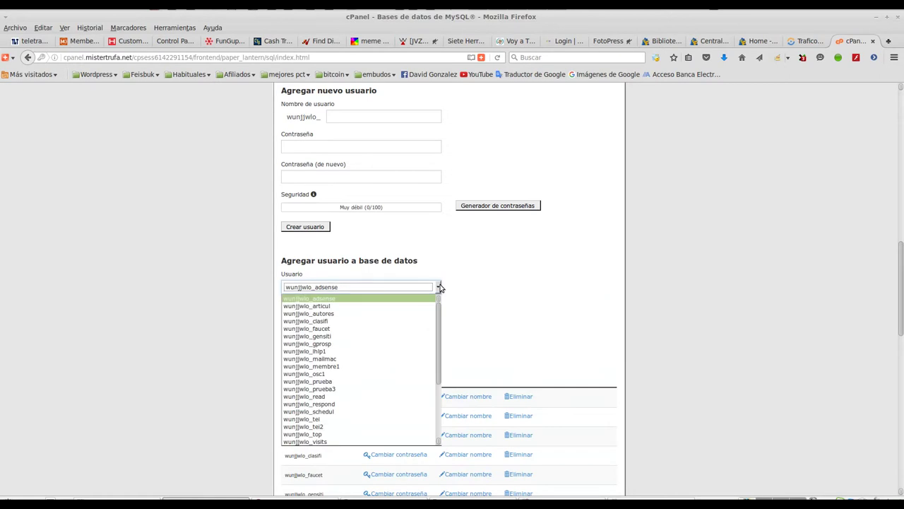
click(351, 388)
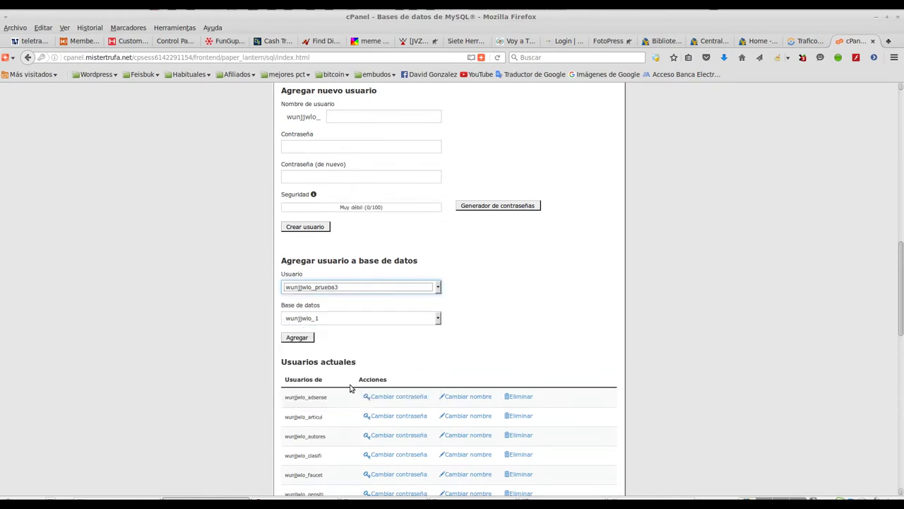
click(438, 319)
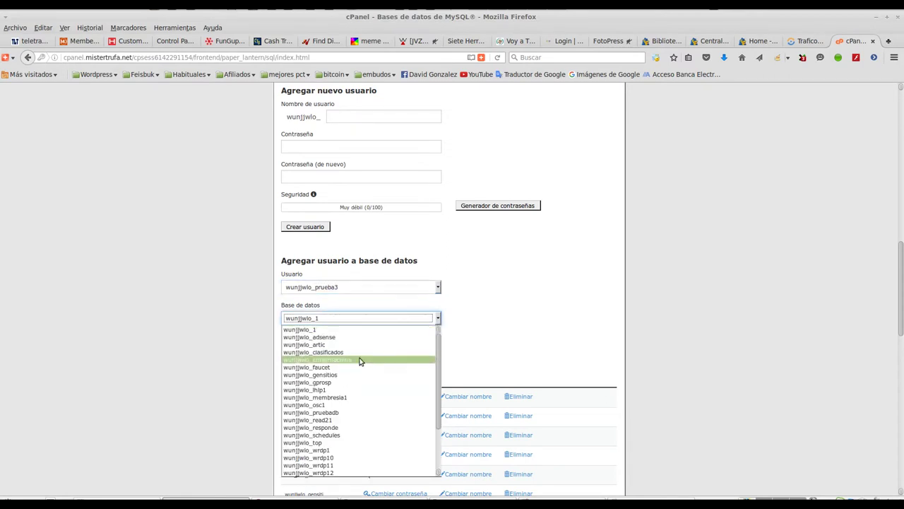
click(337, 412)
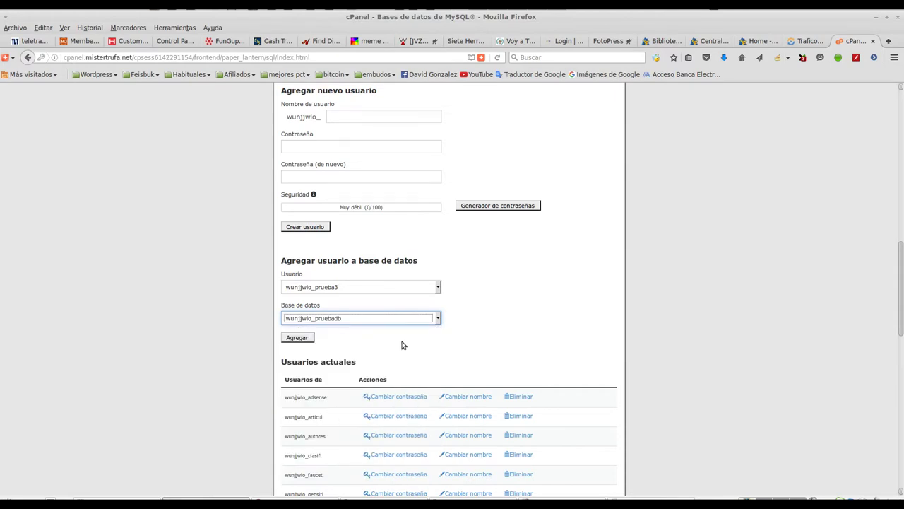
click(295, 337)
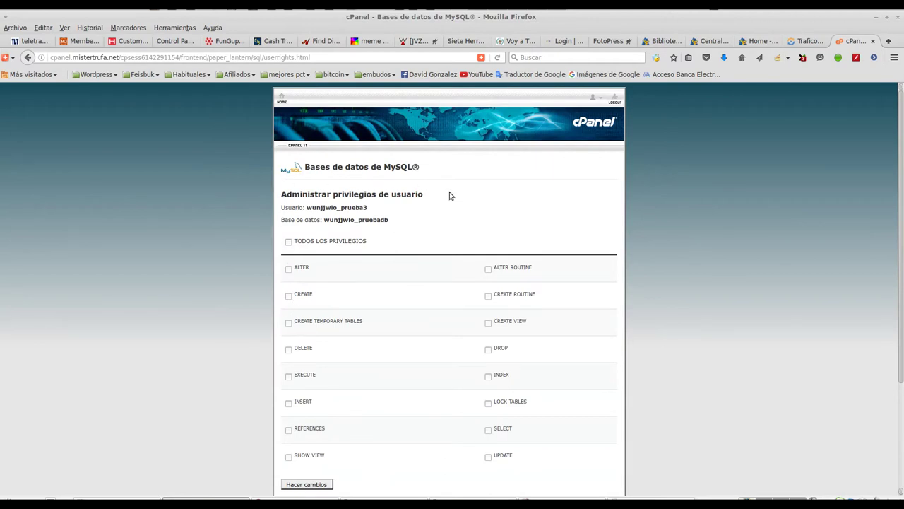
Grant prueba3 all privileges on pruebadb, apply the changes, and go back to the MySQL databases page.
click(288, 244)
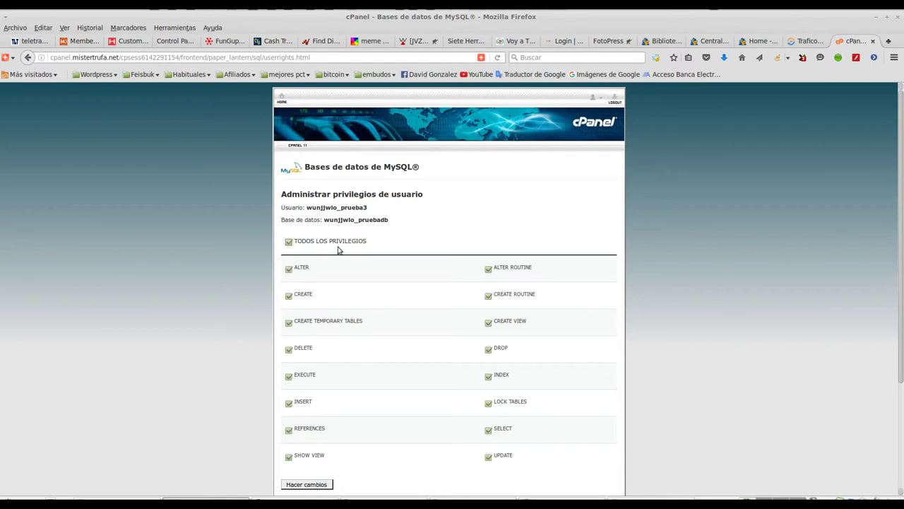
scroll(396, 240, down, 2)
click(322, 404)
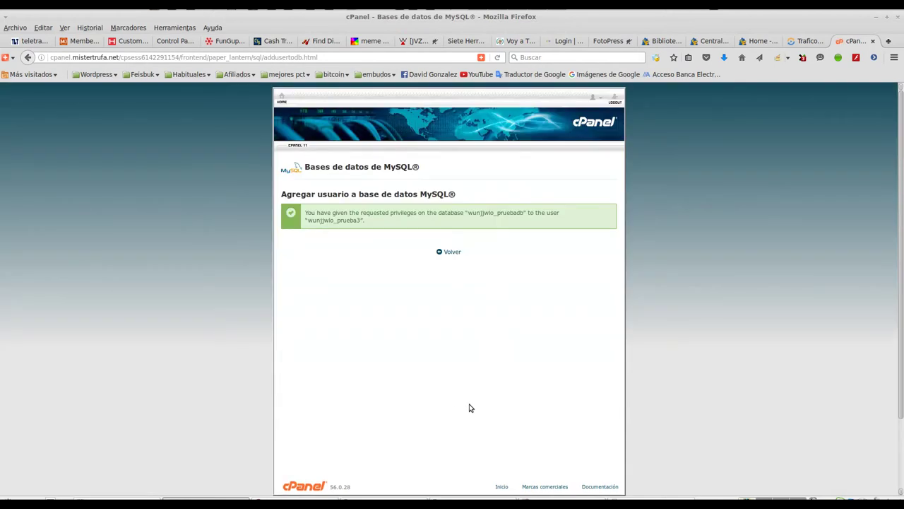
click(453, 252)
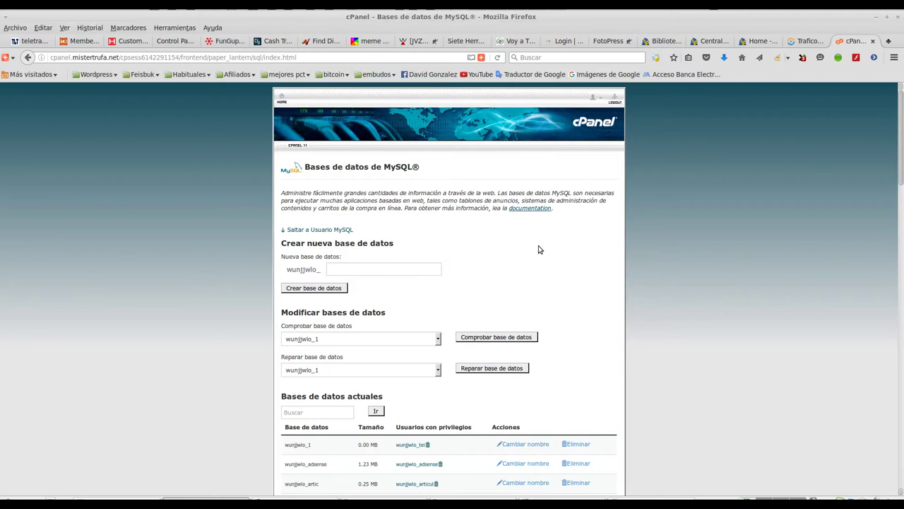
Check pruebadb and its privileged user on page 2 of the current databases list.
scroll(539, 249, down, 5)
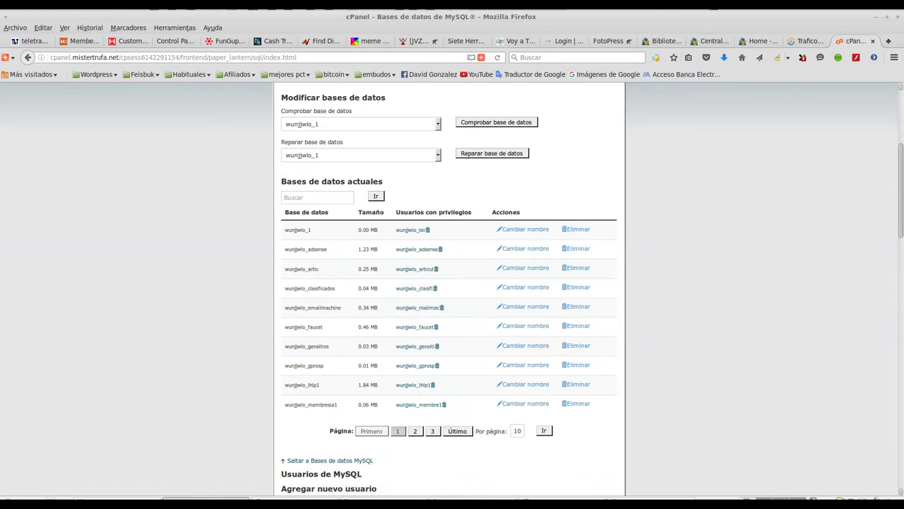
right_click(760, 500)
click(732, 460)
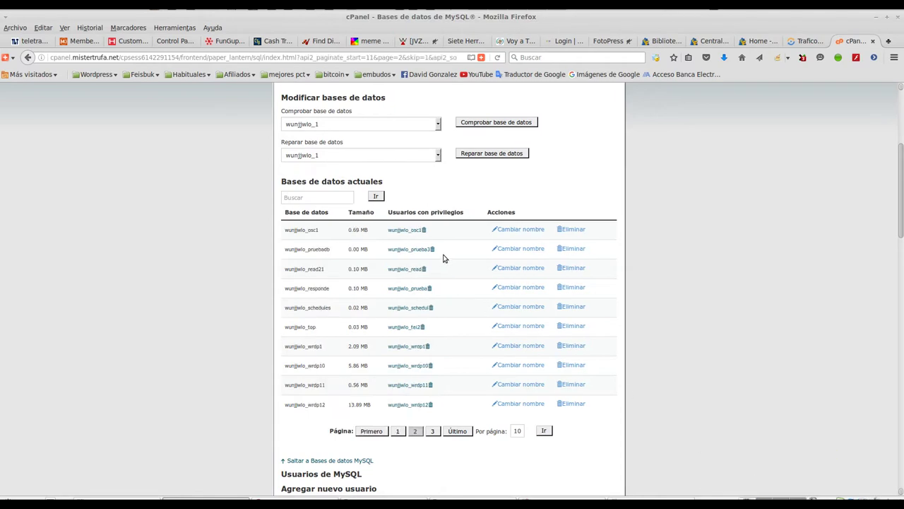
drag(453, 250, 286, 251)
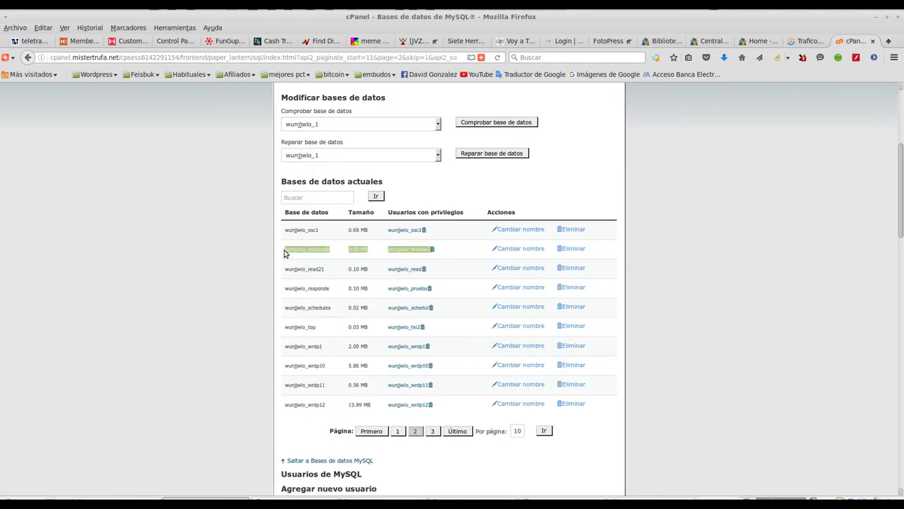
click(673, 252)
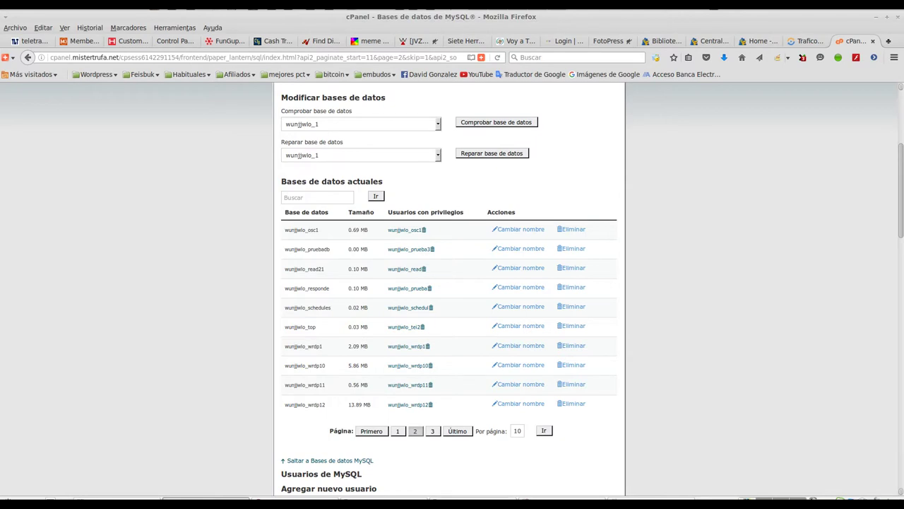
Switch to the file manager and select installer.php and mailmachine1.0.zip in the central mailing folder.
click(474, 498)
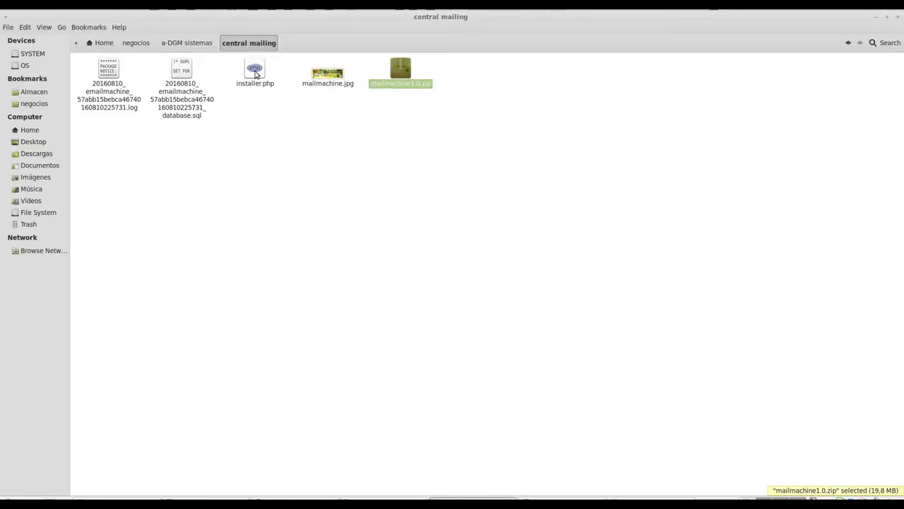
click(261, 76)
ctrl+click(402, 74)
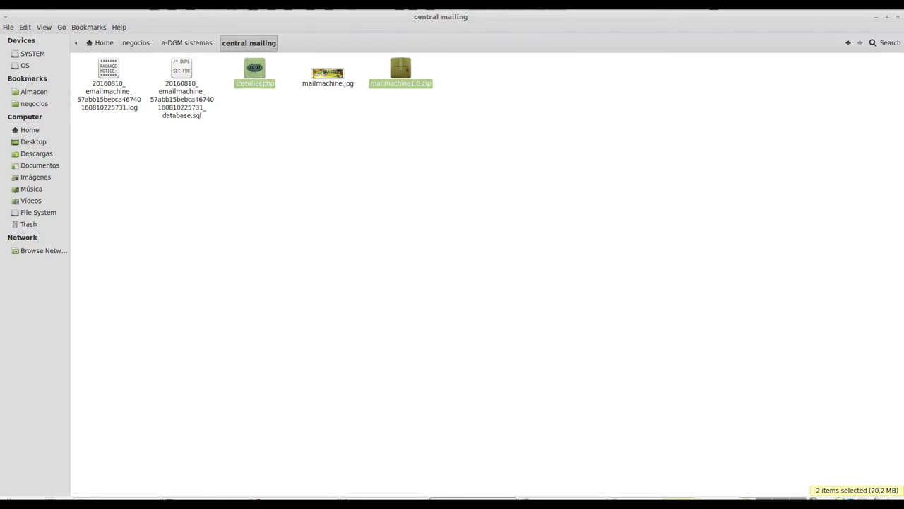
Switch to gFTP, select mailmachine.jpg in the local central mailing folder, and look through the remote public_html folder.
key(alt+Tab)
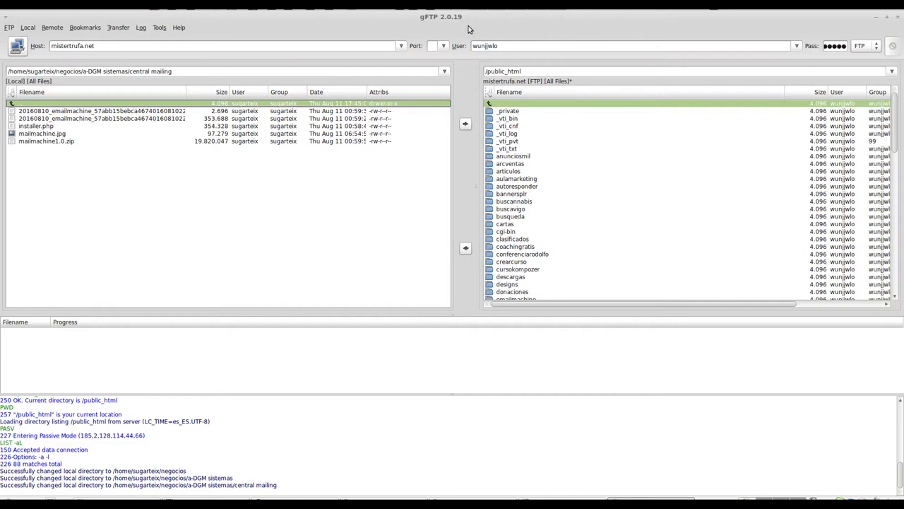
click(48, 133)
click(51, 141)
click(50, 134)
click(52, 141)
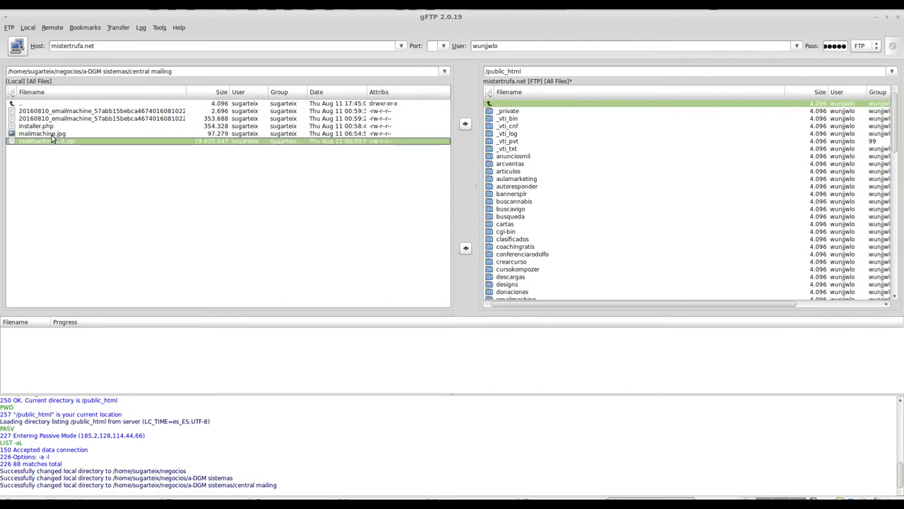
click(51, 133)
scroll(605, 164, down, 1)
scroll(604, 164, down, 18)
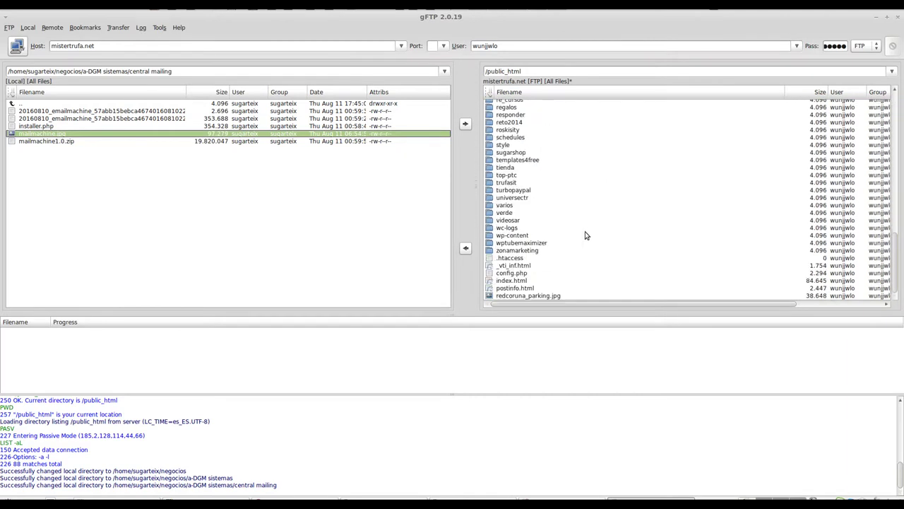
scroll(597, 232, up, 20)
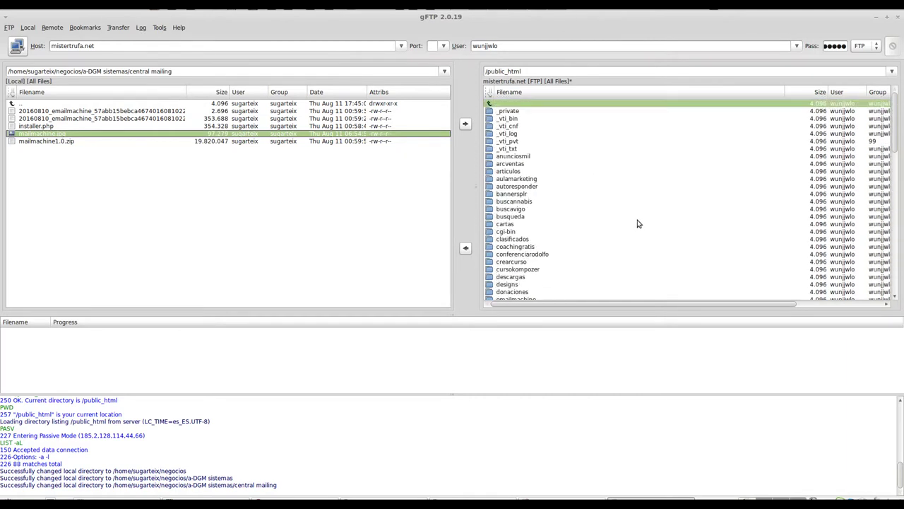
Create a remote folder named mailcenter inside public_html.
right_click(610, 159)
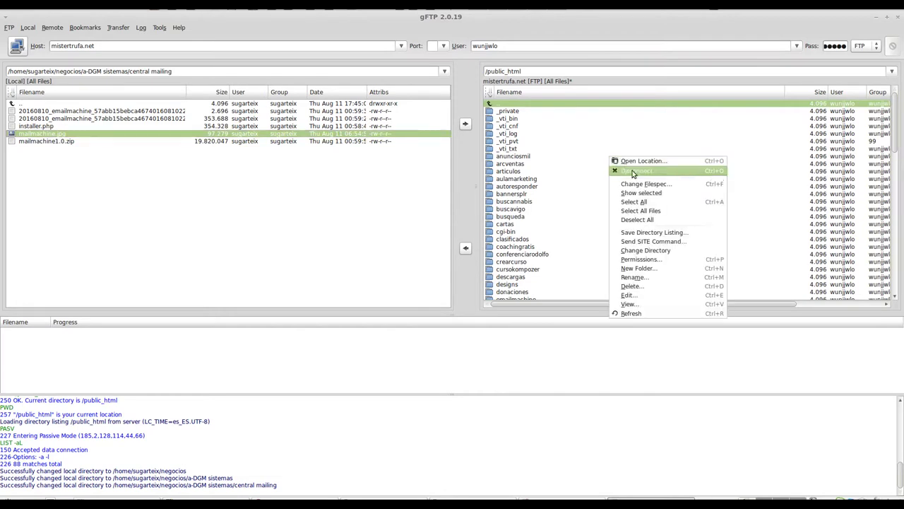
click(640, 270)
text(mialcenter)
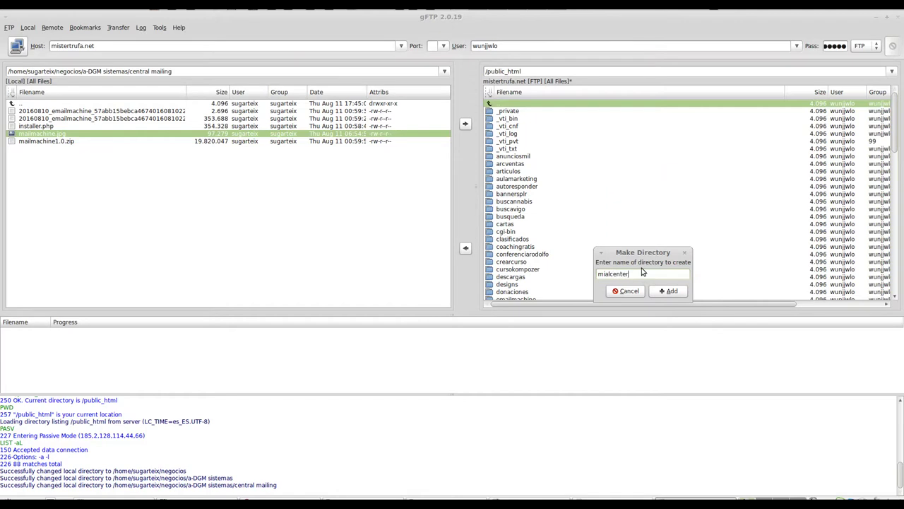
key(BackSpace)
key(BackSpace)
key(BackSpace)
key(BackSpace)
key(BackSpace)
key(BackSpace)
key(BackSpace)
key(BackSpace)
key(BackSpace)
text(ailcenter)
click(668, 290)
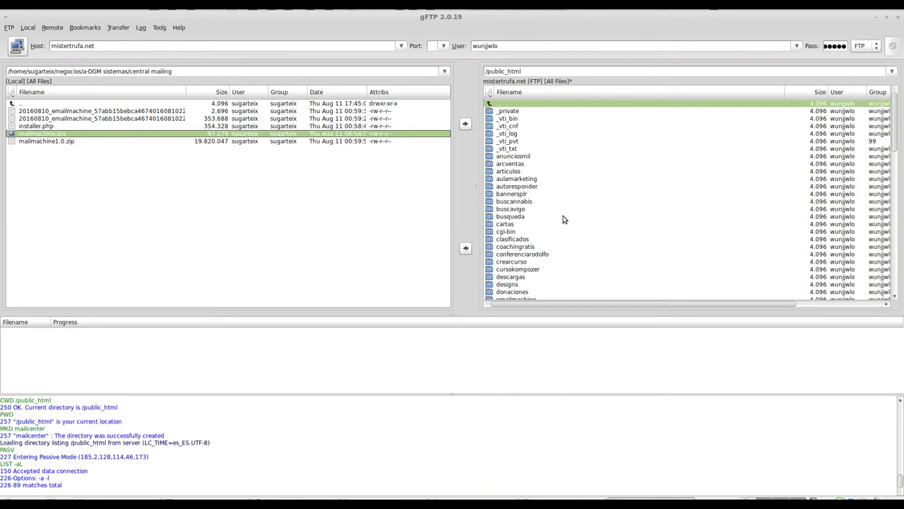
Open the remote mailcenter folder and upload mailmachine.jpg and mailmachine1.0.zip into it.
scroll(559, 216, down, 5)
scroll(558, 214, down, 1)
scroll(558, 213, down, 1)
scroll(558, 214, down, 2)
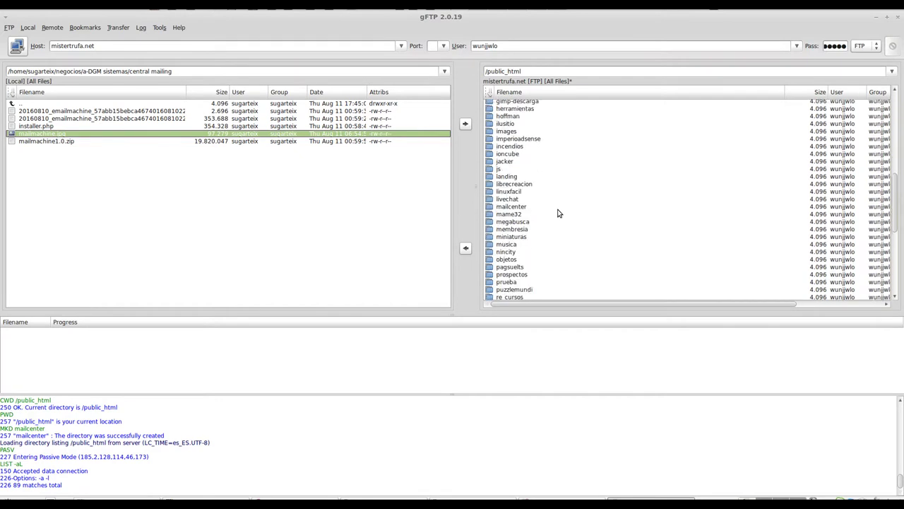
double_click(487, 208)
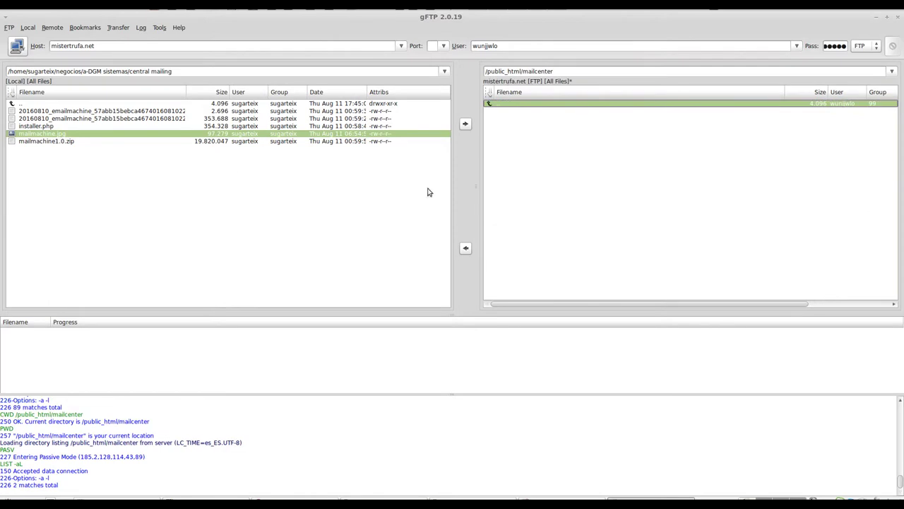
ctrl+click(31, 142)
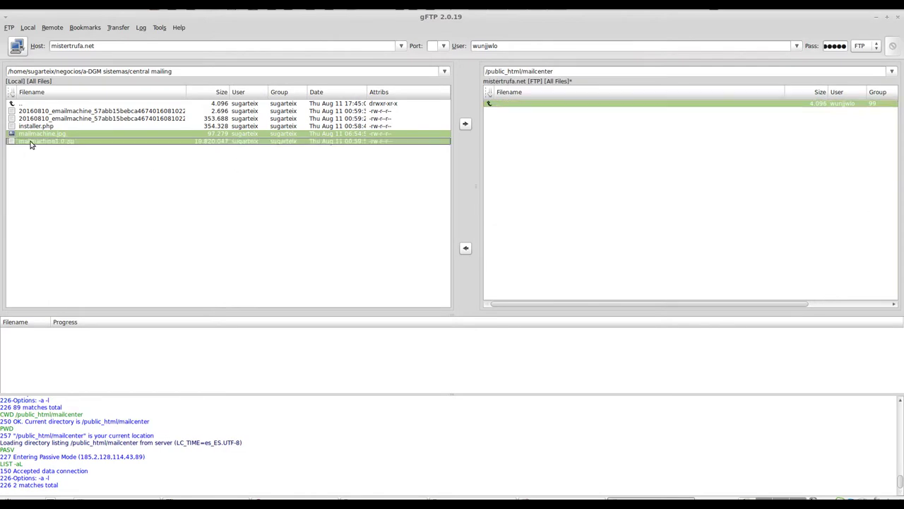
click(466, 125)
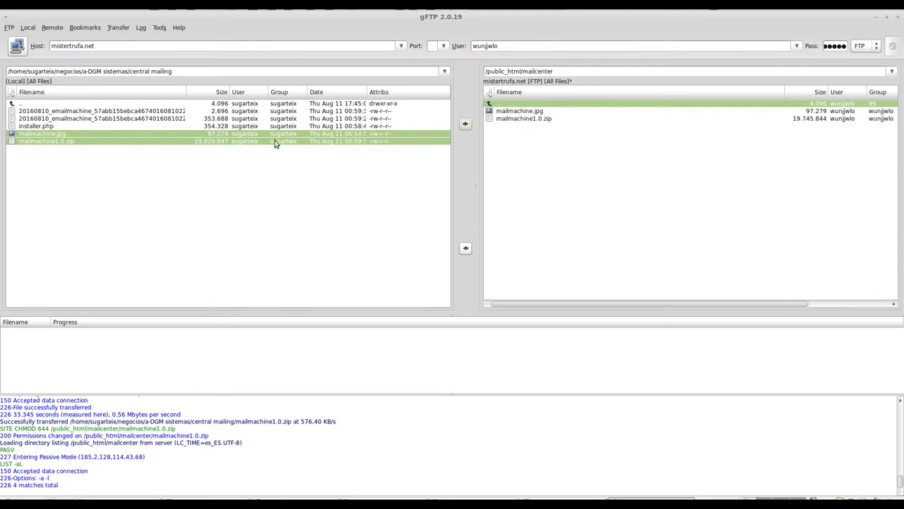
Upload installer.php from the local central mailing folder to the remote mailcenter folder.
click(37, 128)
right_click(35, 129)
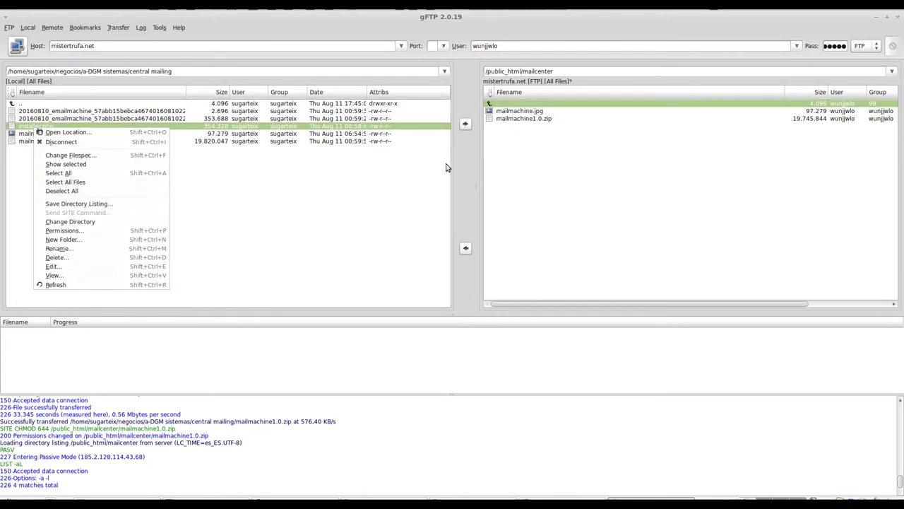
click(466, 153)
click(466, 125)
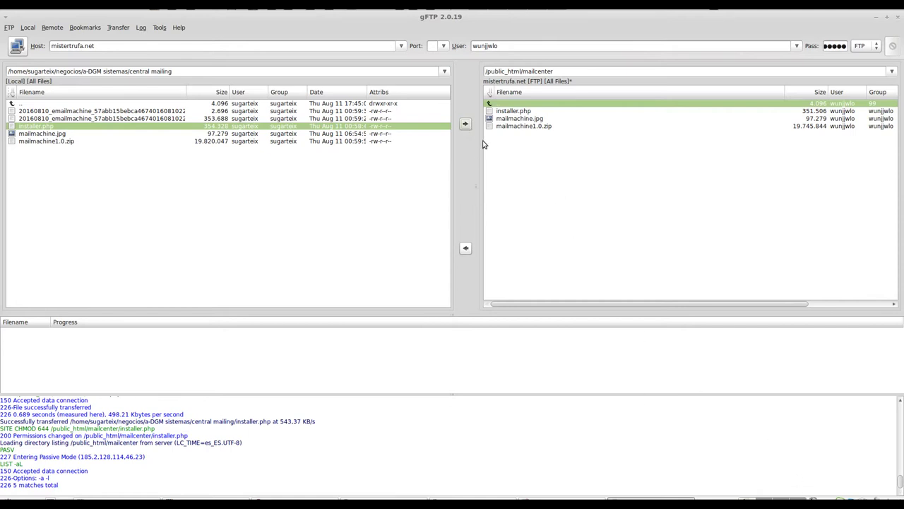
Delete mailmachine.jpg from the remote mailcenter folder and confirm the deletion.
click(493, 119)
right_click(493, 119)
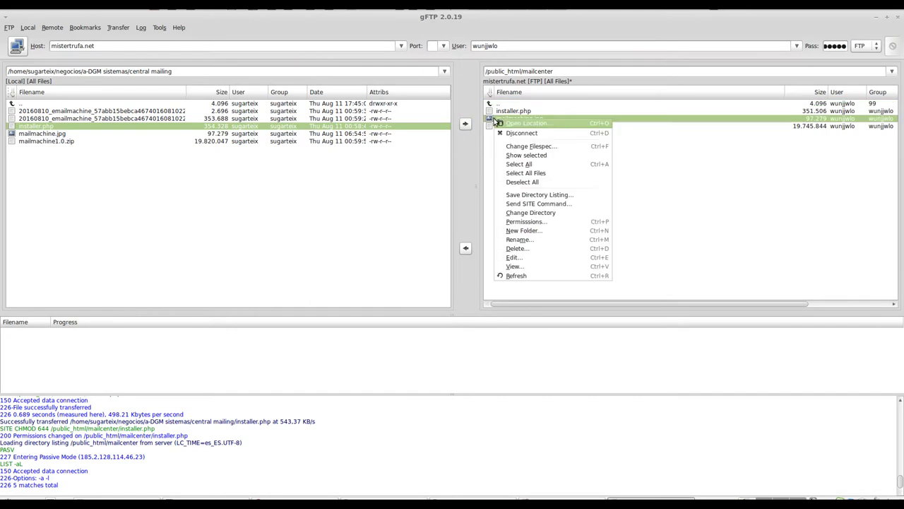
click(523, 248)
click(568, 266)
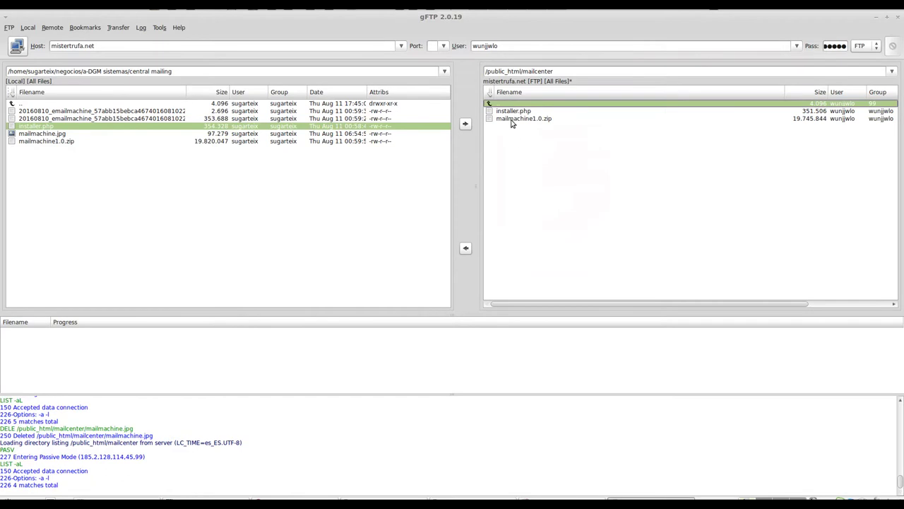
Check the remote folder's path and select installer.php in the remote mailcenter folder.
click(563, 70)
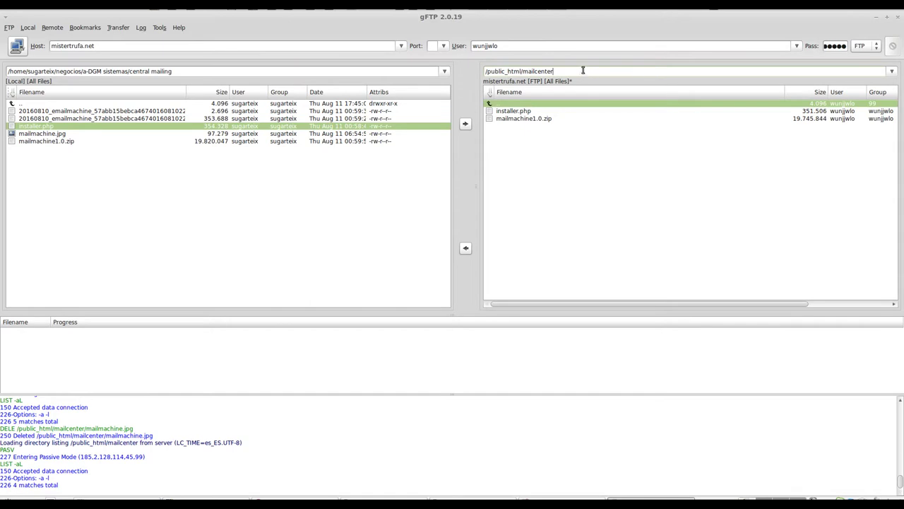
click(511, 113)
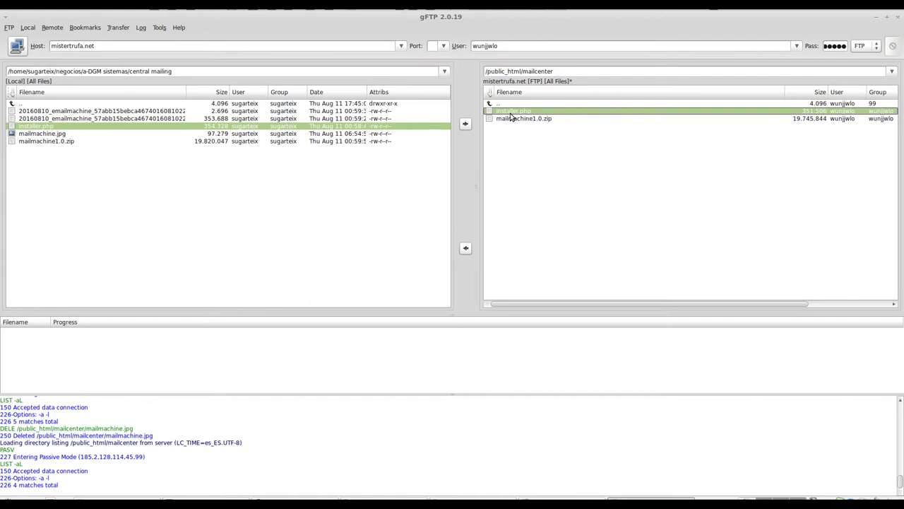
Open mistertrufa.net/mailcenter/installer.php in Chrome, check its address, and accept the installer's warnings and notices.
right_click(685, 436)
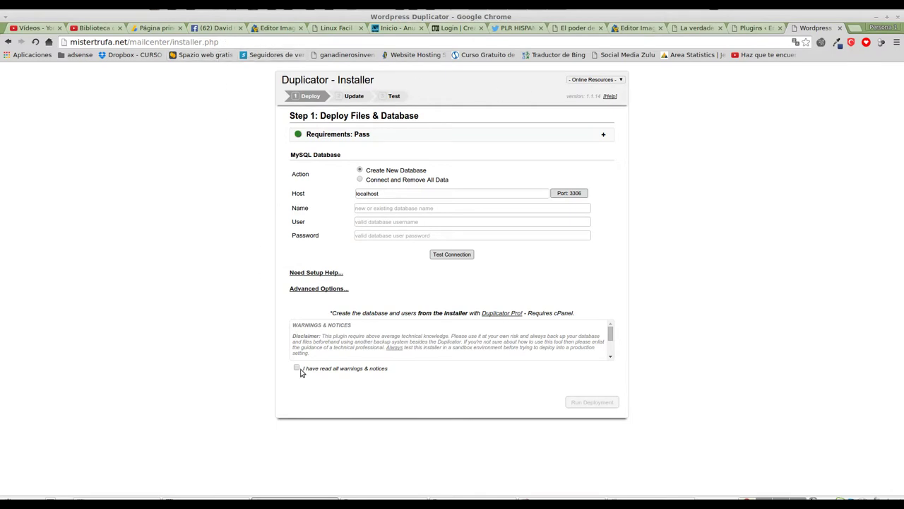
click(128, 41)
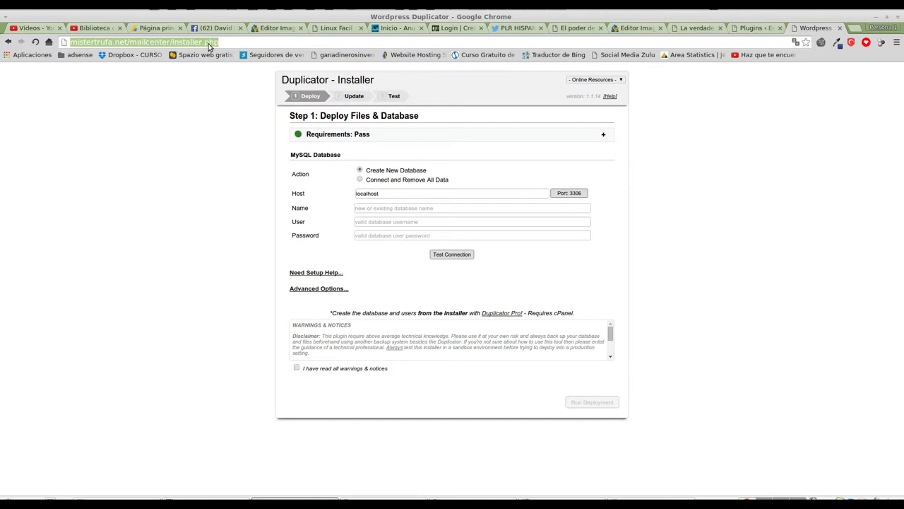
click(697, 189)
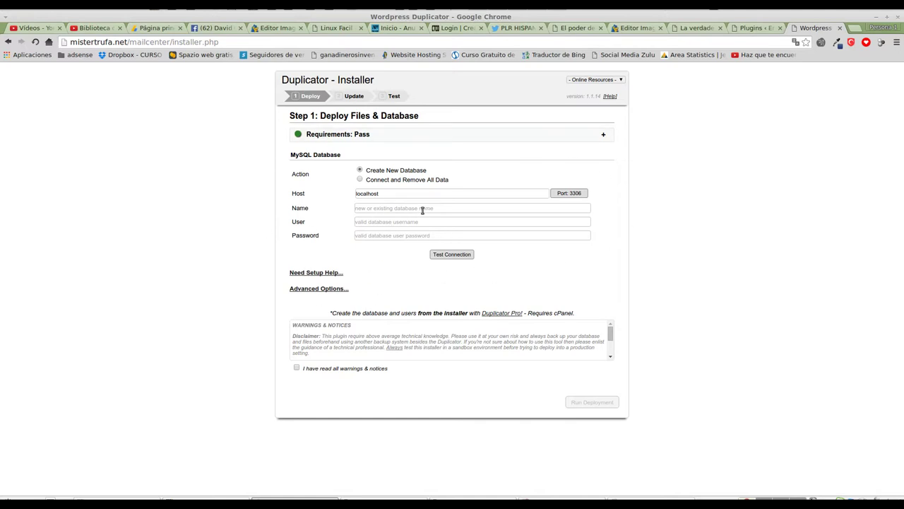
click(297, 368)
Copy the full pruebadb database name from cPanel's database list into the installer's database name, keeping localhost as the host.
key(alt+Tab)
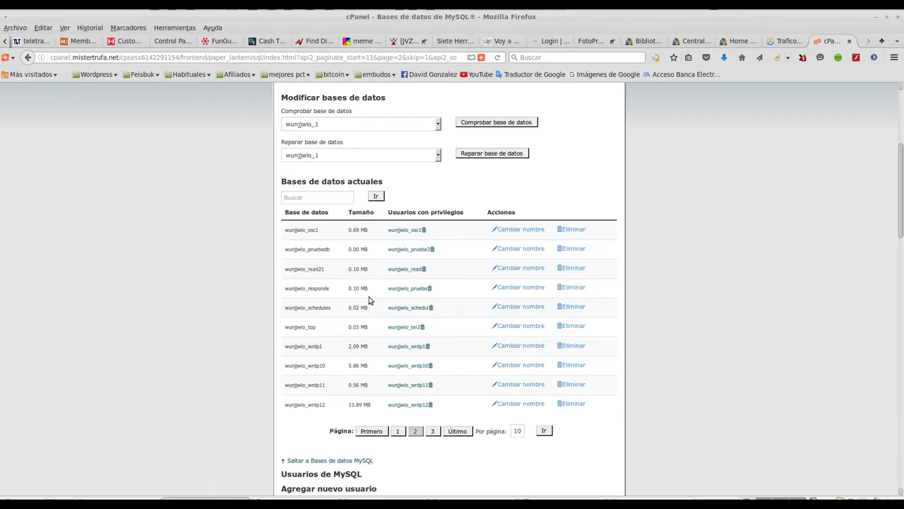
click(834, 498)
click(728, 454)
double_click(277, 255)
right_click(312, 252)
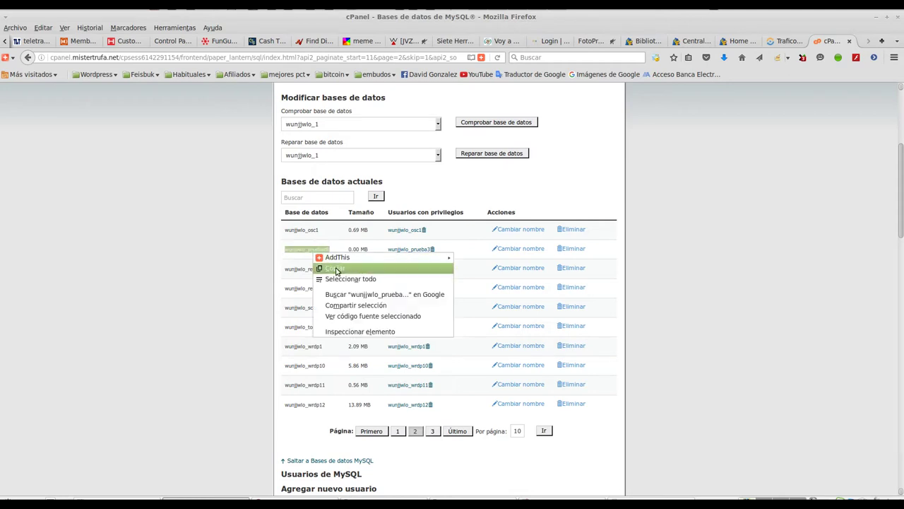
click(337, 272)
key(alt+Tab)
click(366, 208)
right_click(367, 211)
click(391, 267)
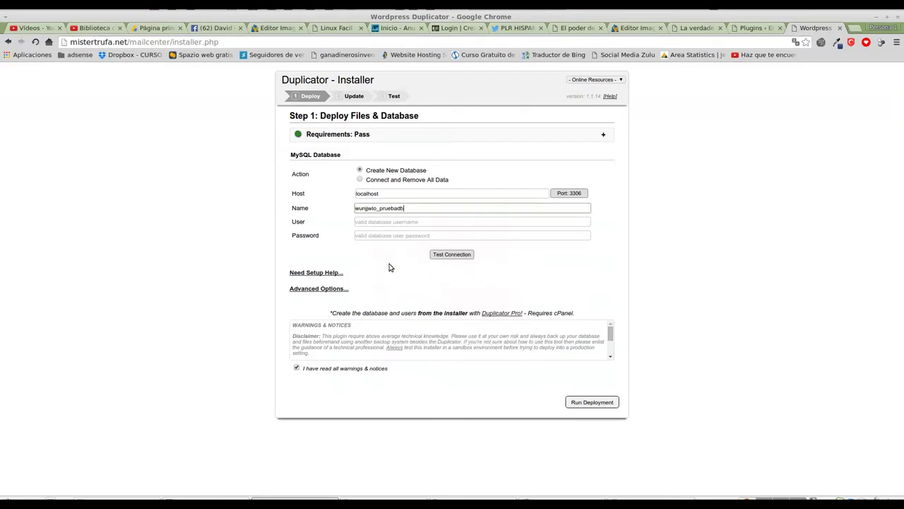
click(390, 192)
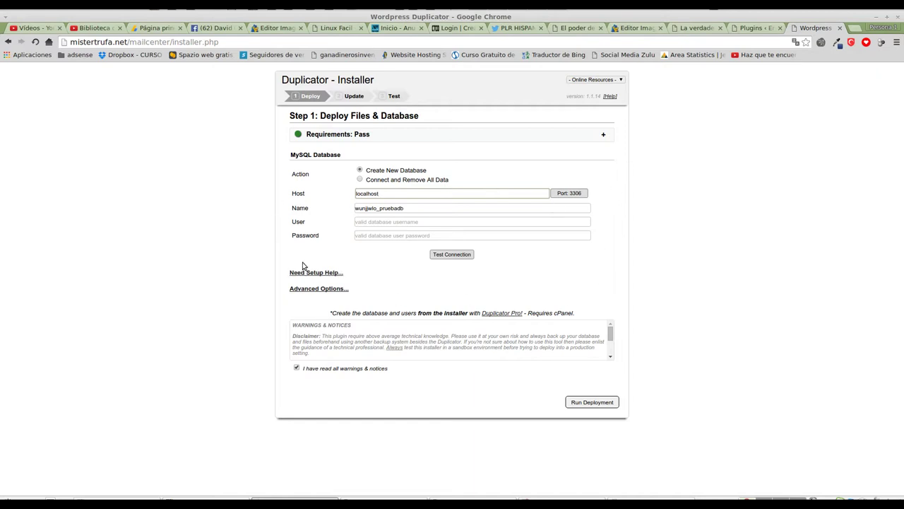
click(486, 196)
Copy the full prueba3 user name from cPanel into the installer's database user and remove the leading whitespace.
click(207, 498)
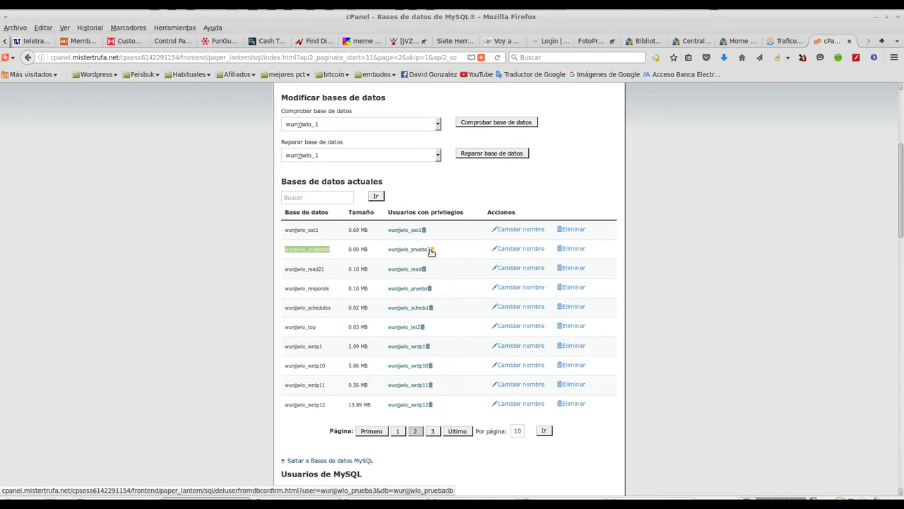
drag(388, 250, 394, 252)
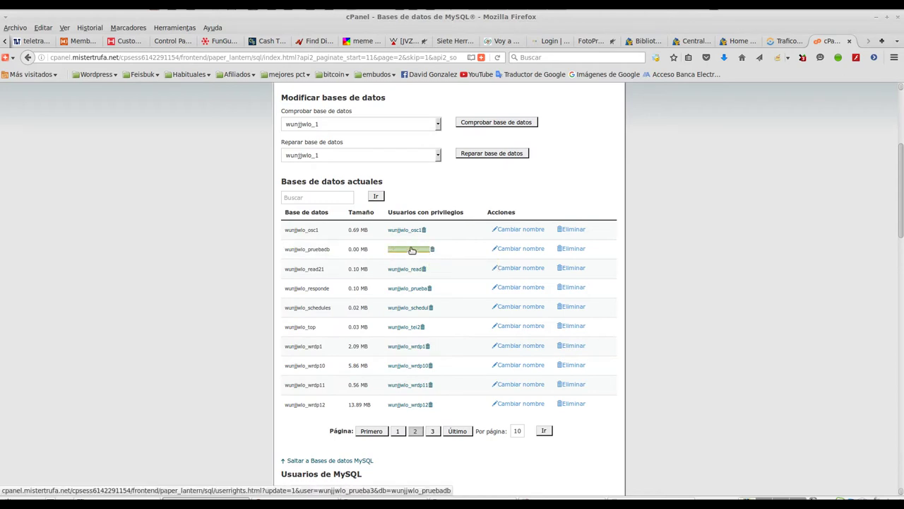
right_click(412, 250)
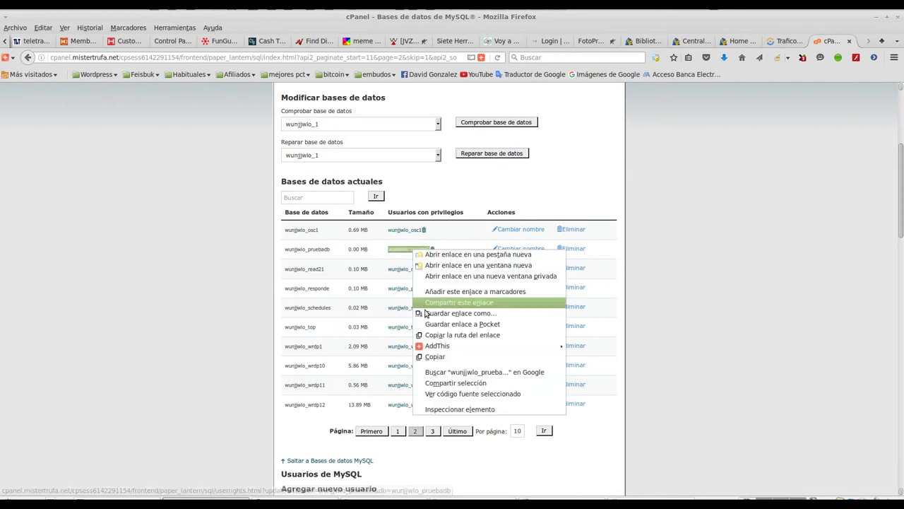
click(439, 357)
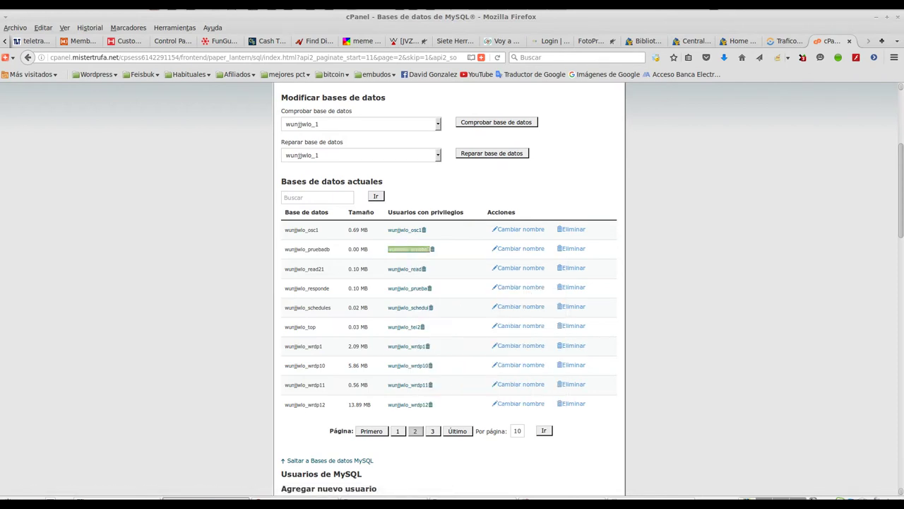
key(alt+Tab)
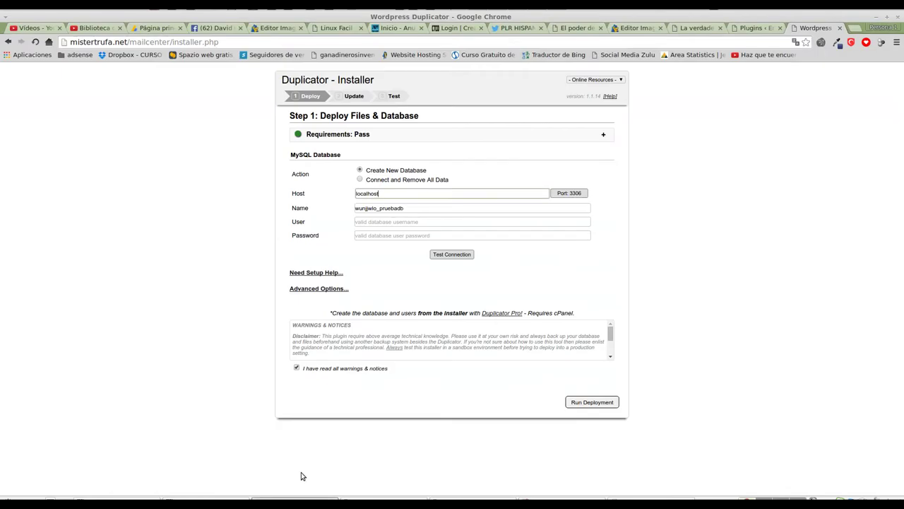
right_click(366, 221)
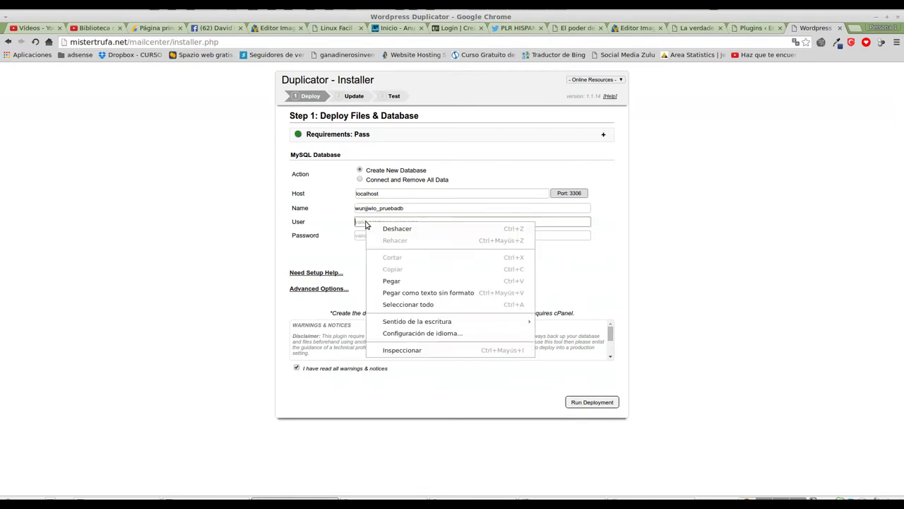
click(389, 281)
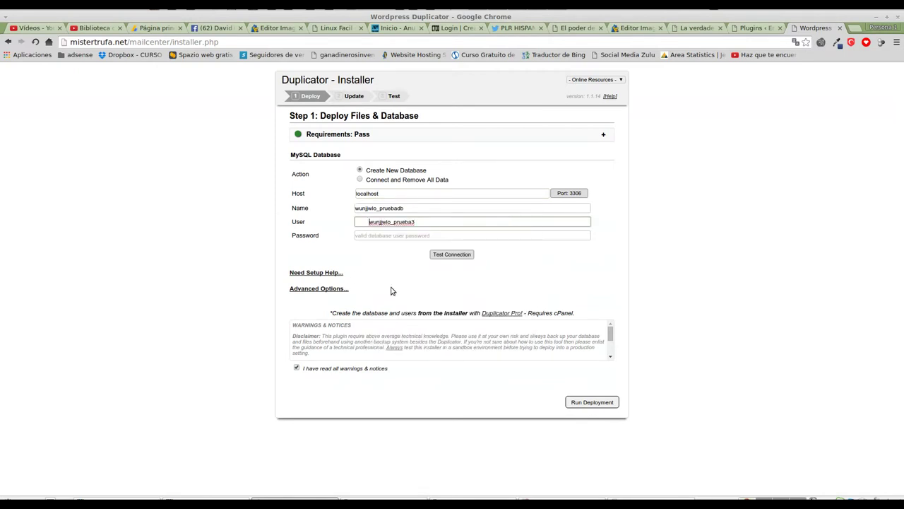
key(BackSpace)
Copy the saved database password from the unsaved pluma document and paste it as the installer's database password.
click(562, 499)
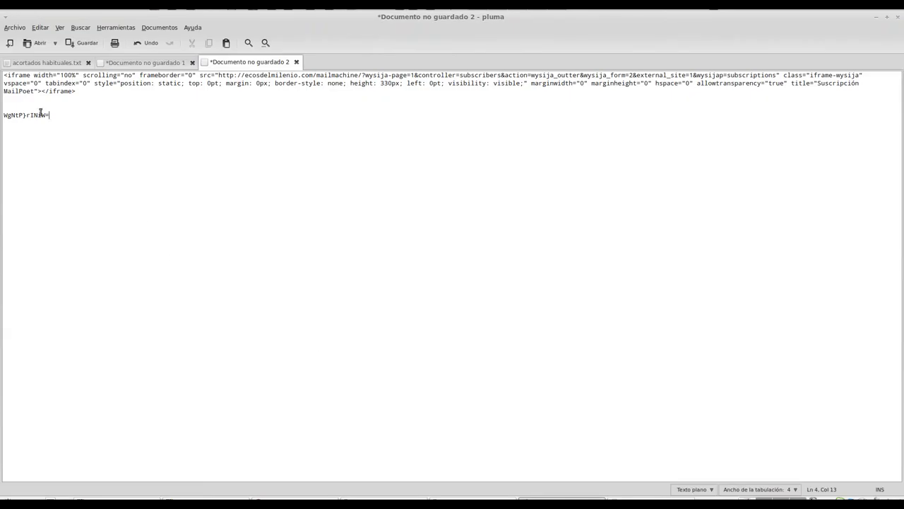
drag(36, 113, 2, 114)
right_click(22, 117)
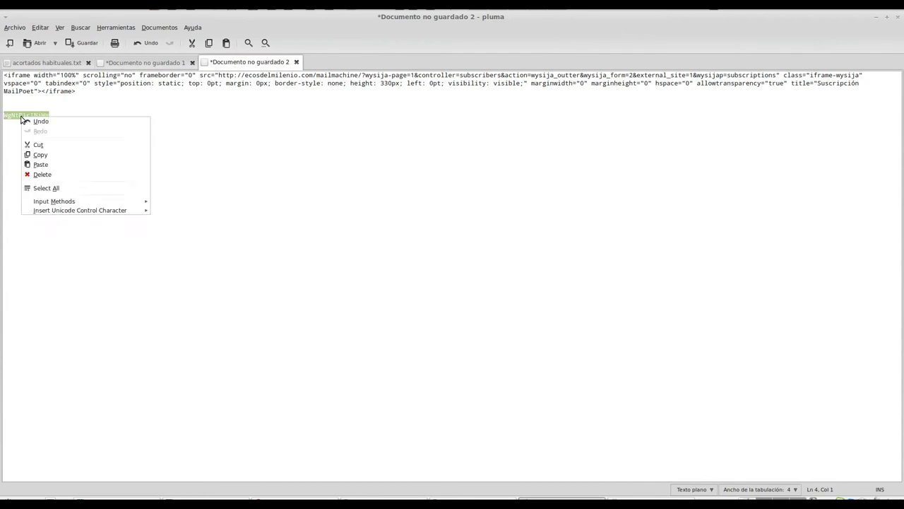
click(47, 155)
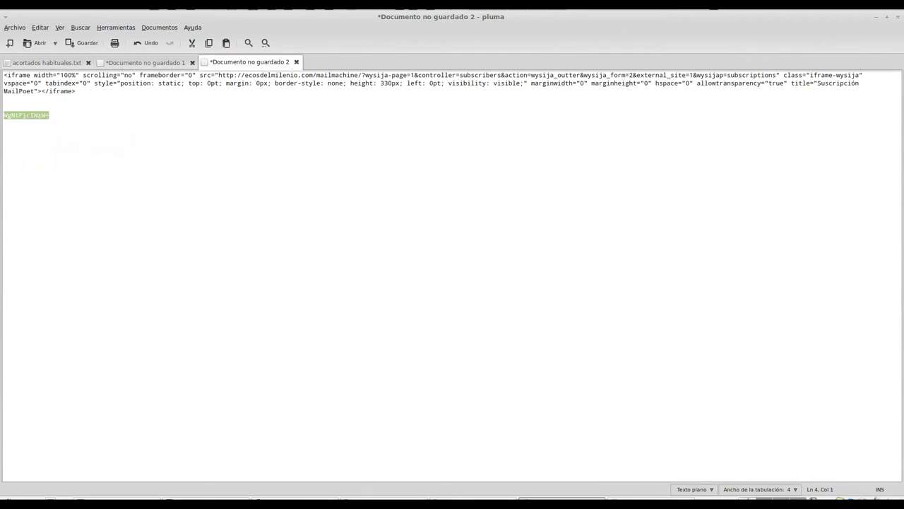
click(295, 498)
click(366, 234)
right_click(368, 235)
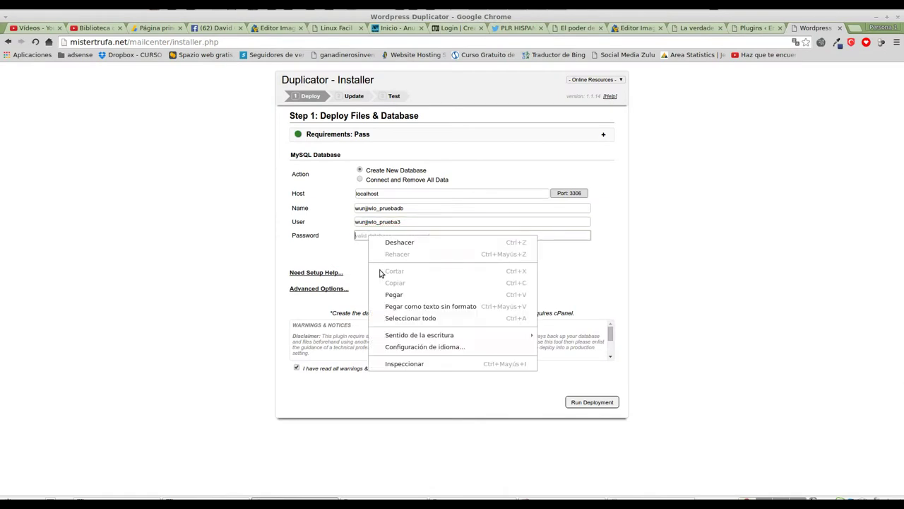
click(396, 295)
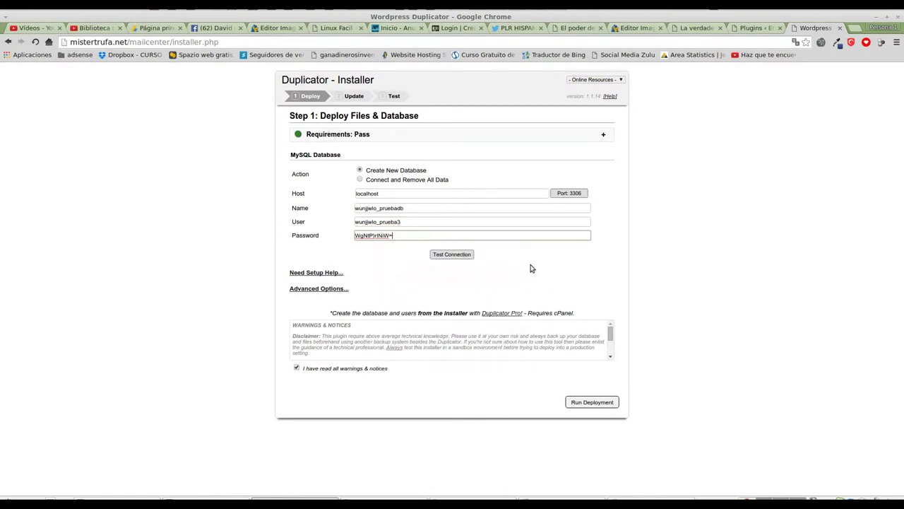
Test the database connection and read through the connection results and version notice.
click(454, 256)
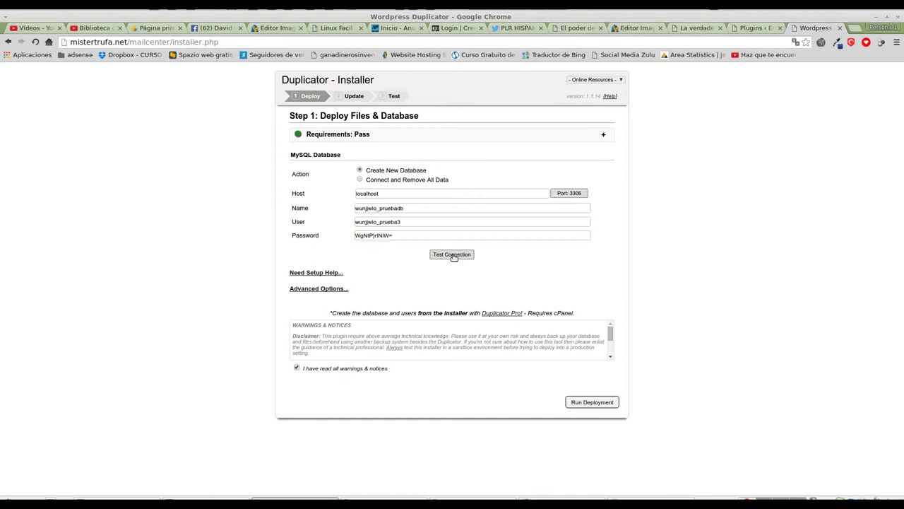
scroll(458, 284, down, 1)
scroll(456, 284, up, 1)
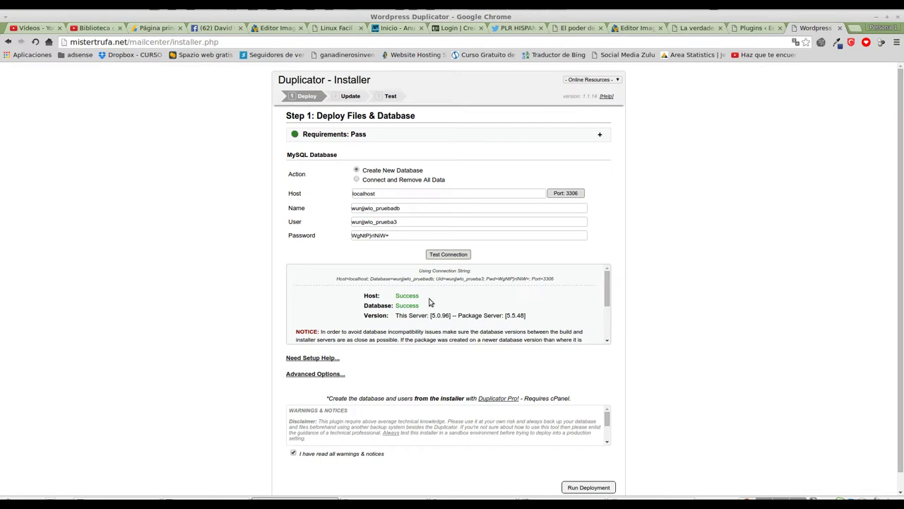
scroll(428, 302, down, 4)
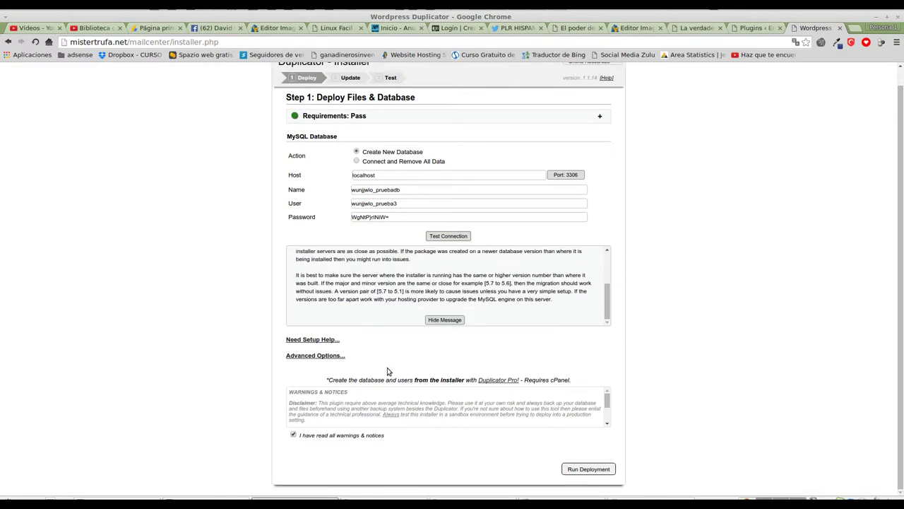
scroll(397, 370, up, 1)
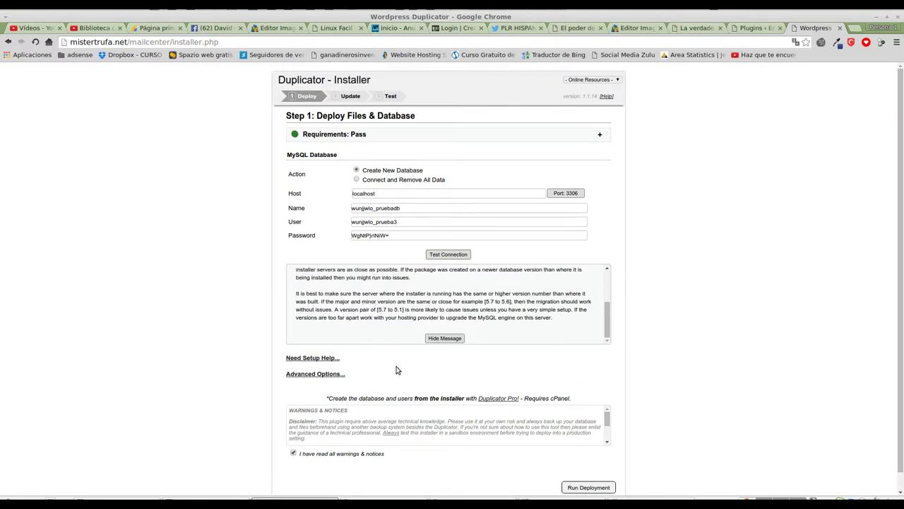
Expand the setup help and advanced options for review, and run the deployment with confirmation.
click(334, 361)
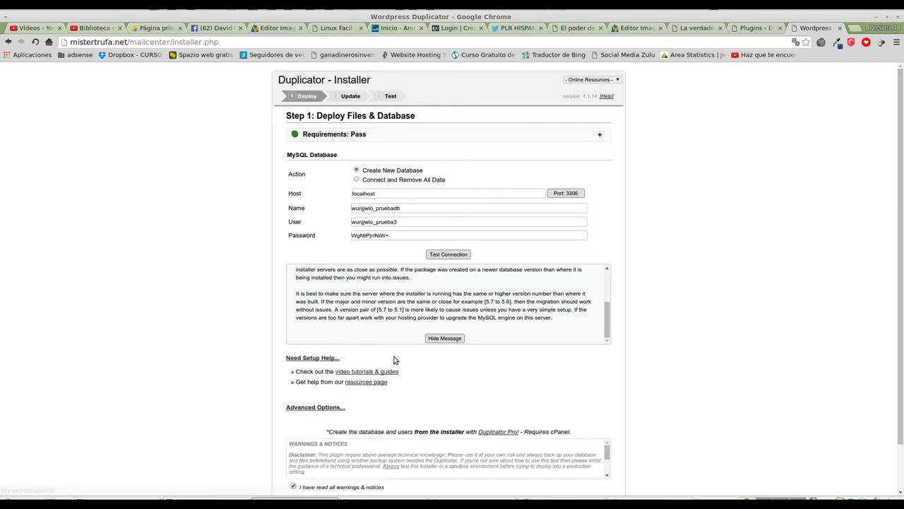
scroll(399, 360, down, 1)
click(335, 356)
scroll(484, 341, down, 2)
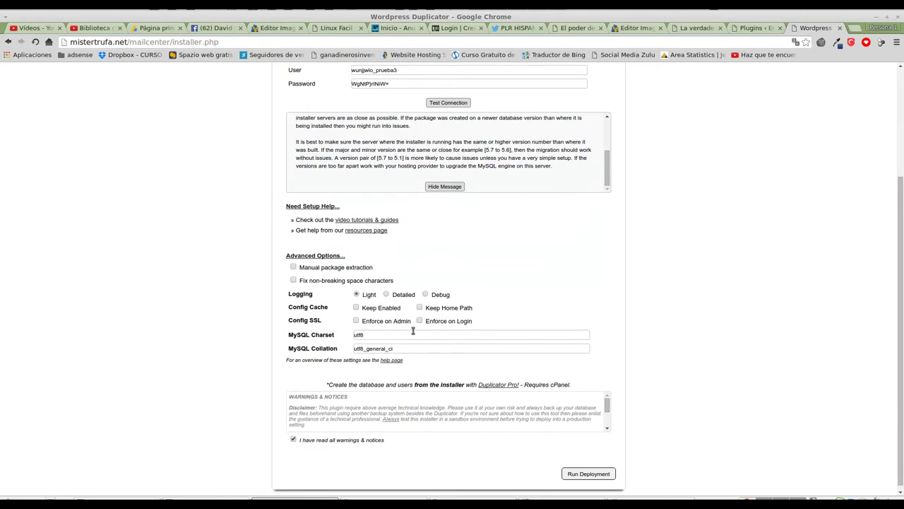
scroll(503, 350, down, 1)
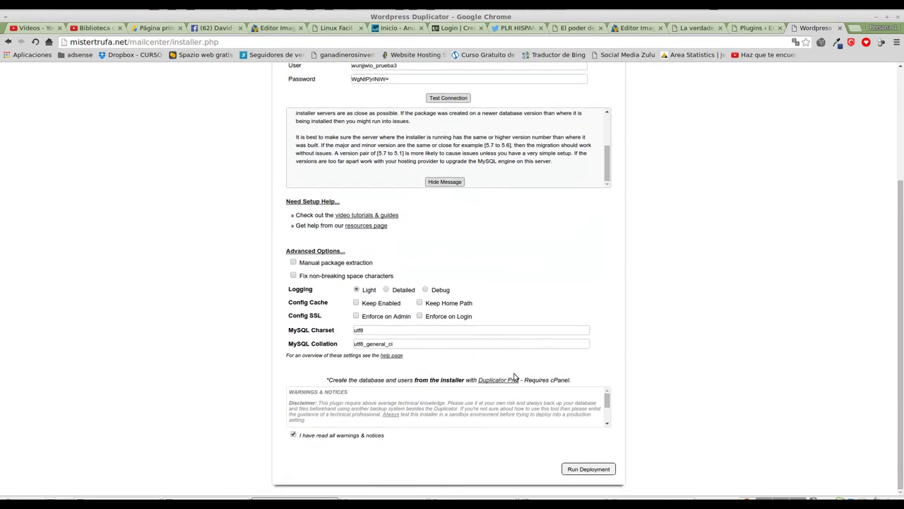
click(590, 469)
click(528, 192)
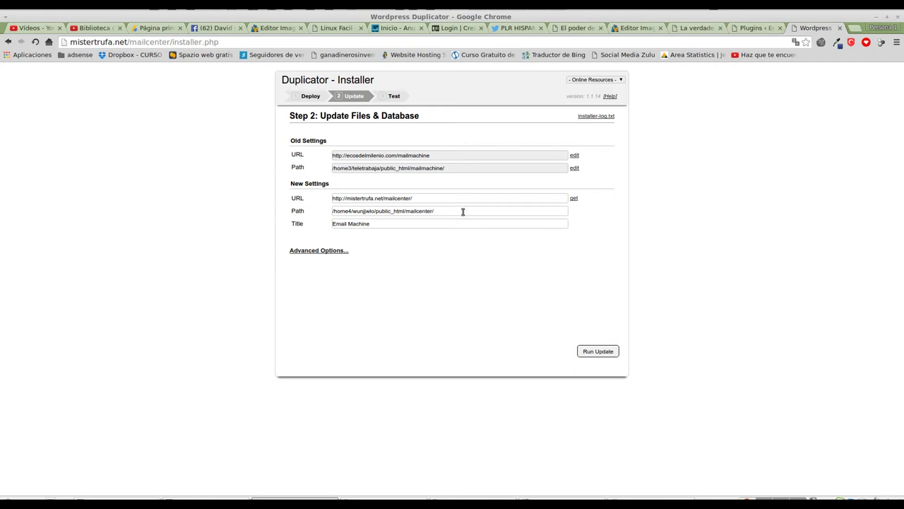
Set the new site title to Email Machine Dos and expand the advanced options of the update step.
click(373, 223)
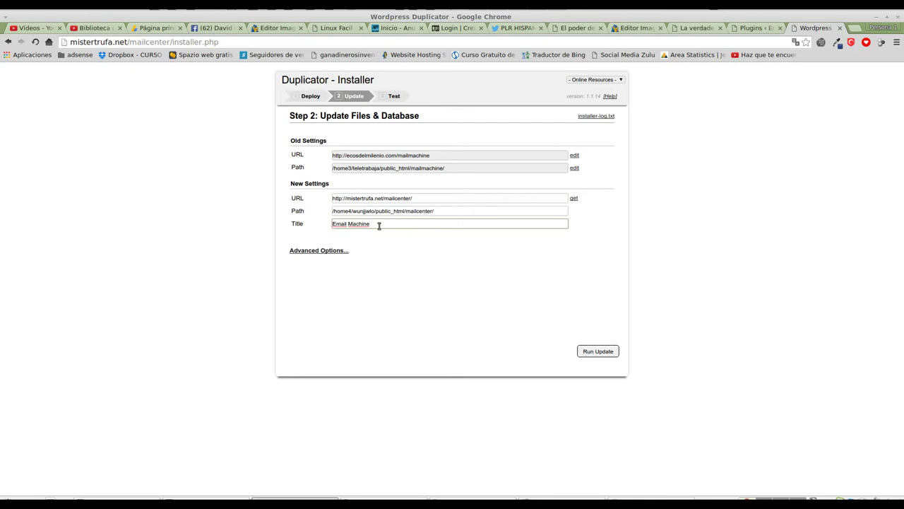
text(Dos)
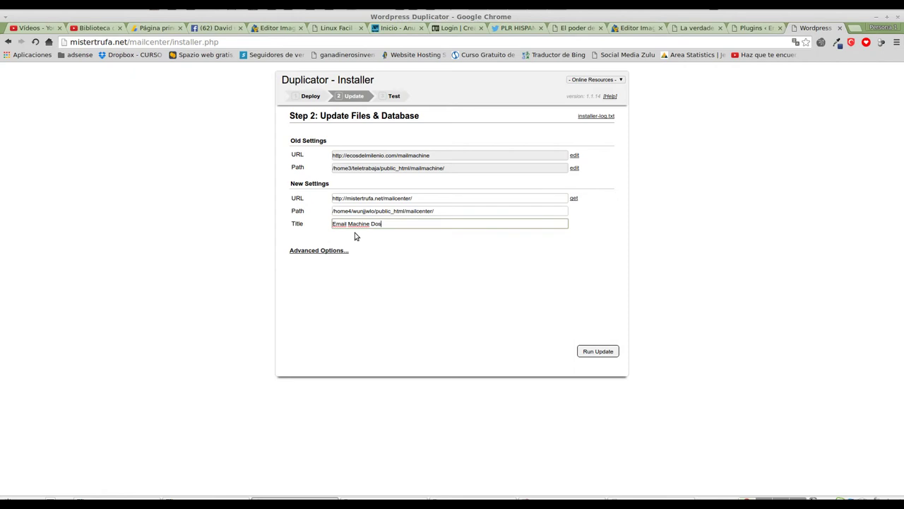
click(337, 253)
scroll(356, 287, down, 1)
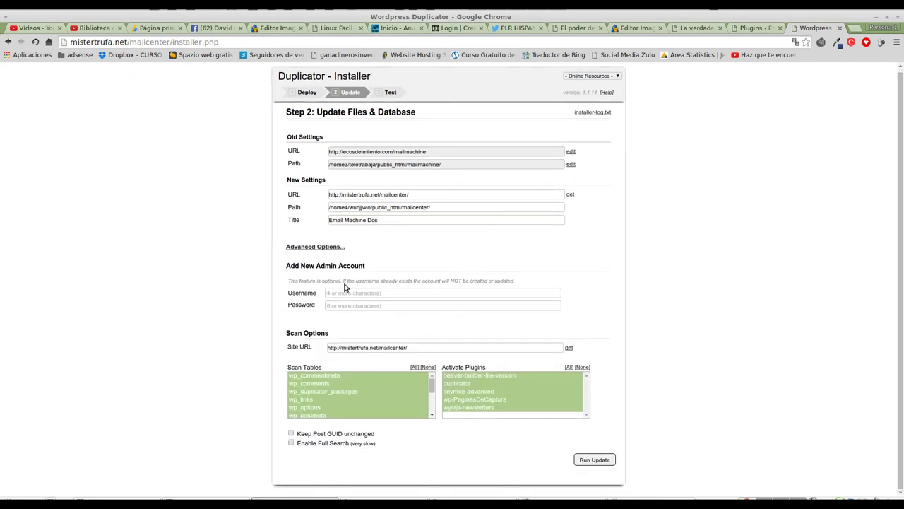
Enter mailcenter as the username of the new admin account.
click(343, 291)
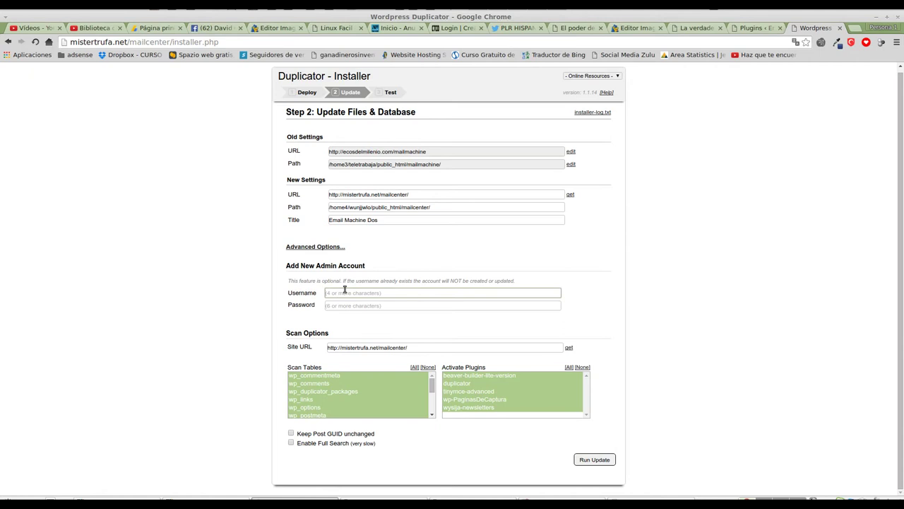
text(mai)
text(lcenter)
Paste the password for the new admin account into its password field.
click(330, 306)
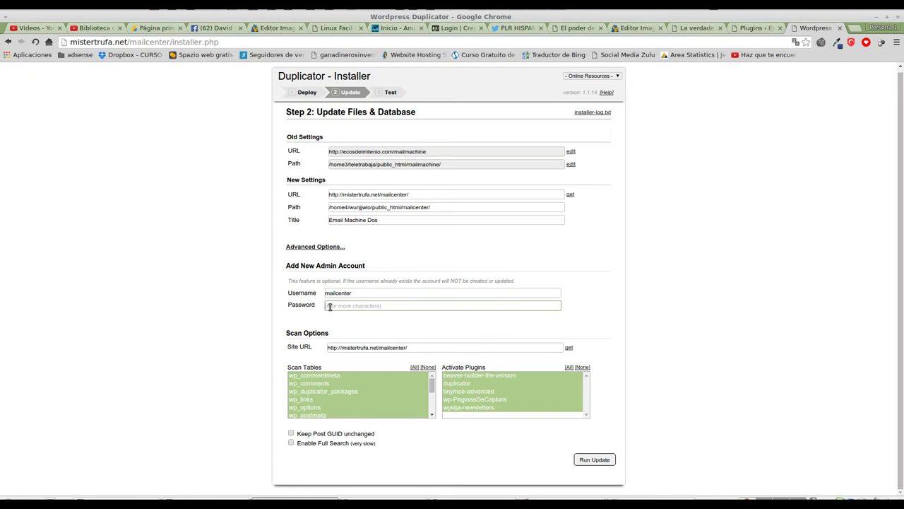
click(832, 503)
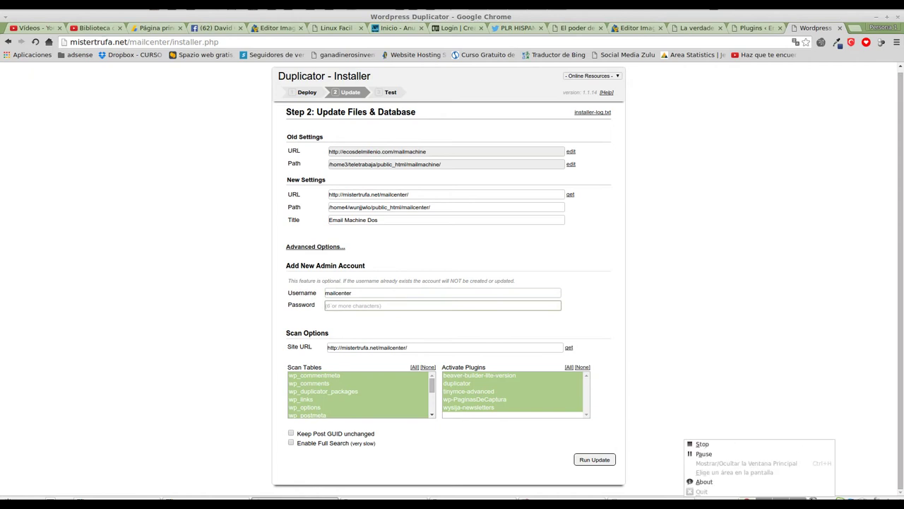
click(748, 456)
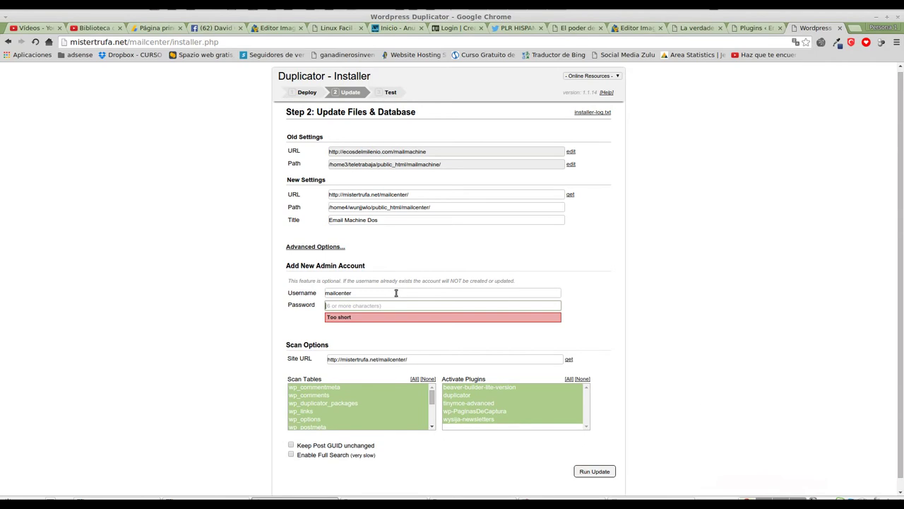
right_click(355, 305)
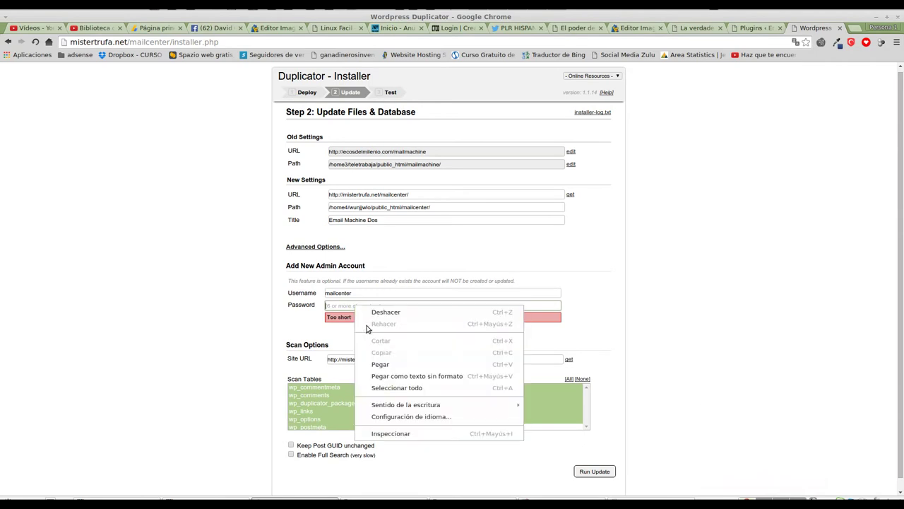
click(385, 363)
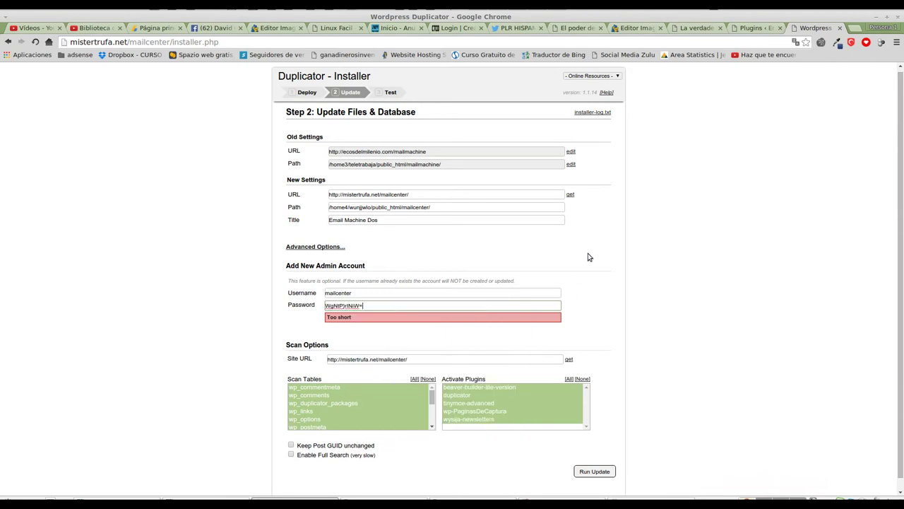
Run the update of files and database, and launch the site test from the final steps.
scroll(590, 257, down, 1)
click(448, 323)
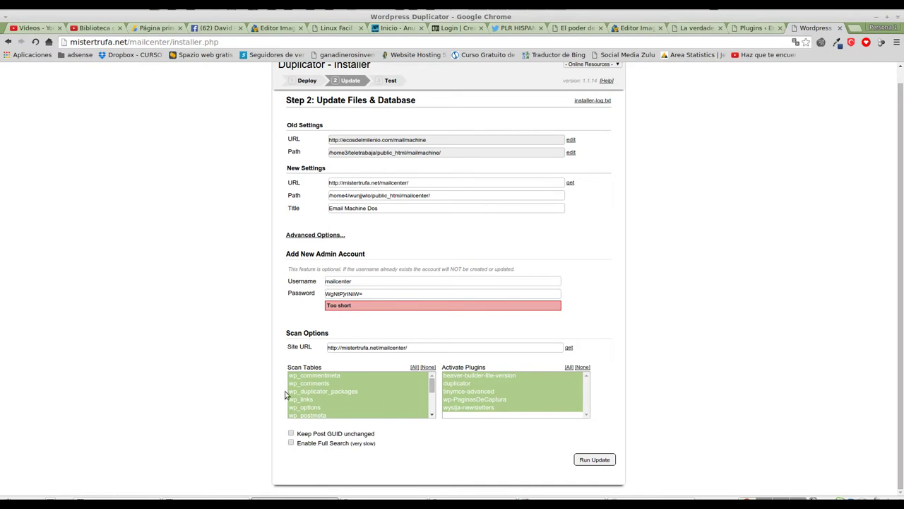
click(595, 460)
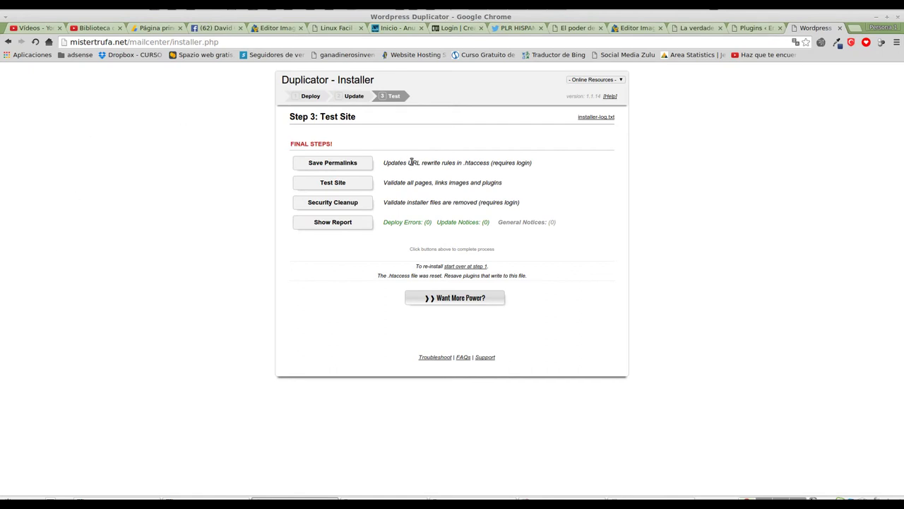
click(333, 183)
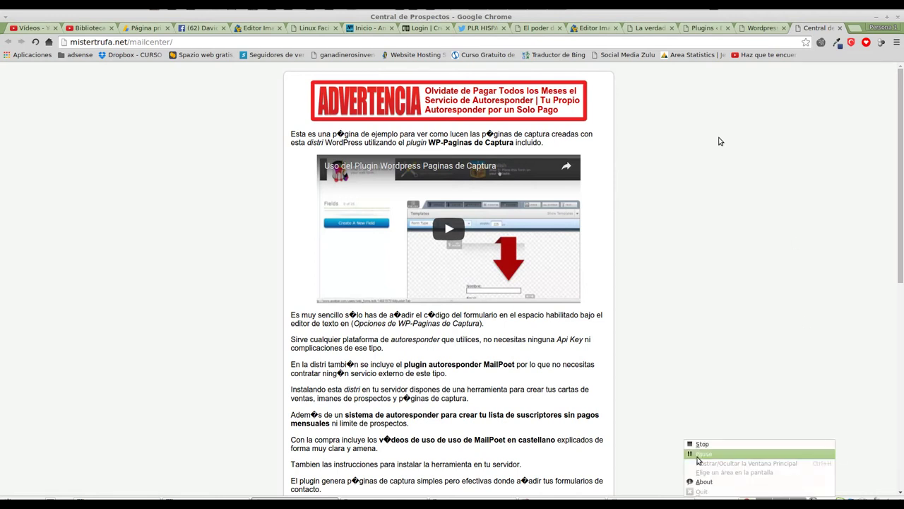
Switch to Firefox and review the original ecosdelmilenio.com/mailmachine page from its heading to the subscription form for comparison.
click(687, 460)
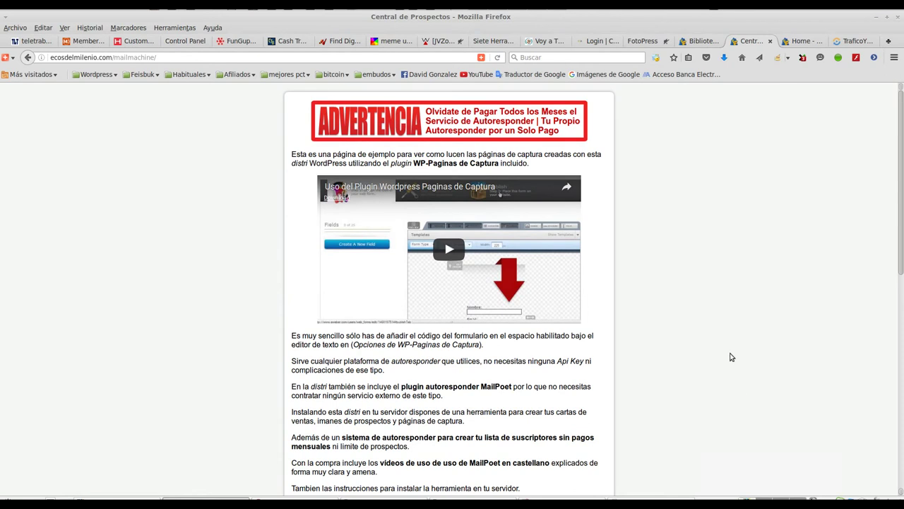
scroll(732, 345, down, 1)
scroll(731, 344, up, 1)
drag(188, 59, 52, 58)
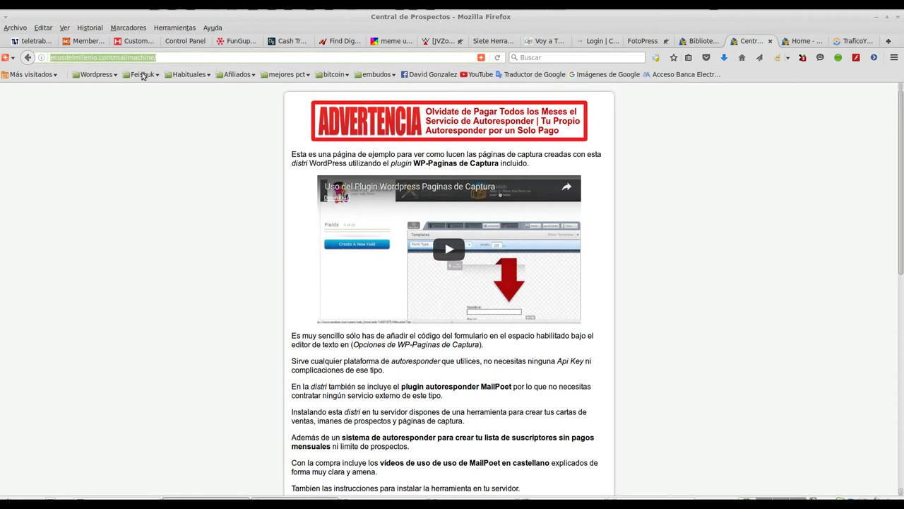
key(alt+Tab)
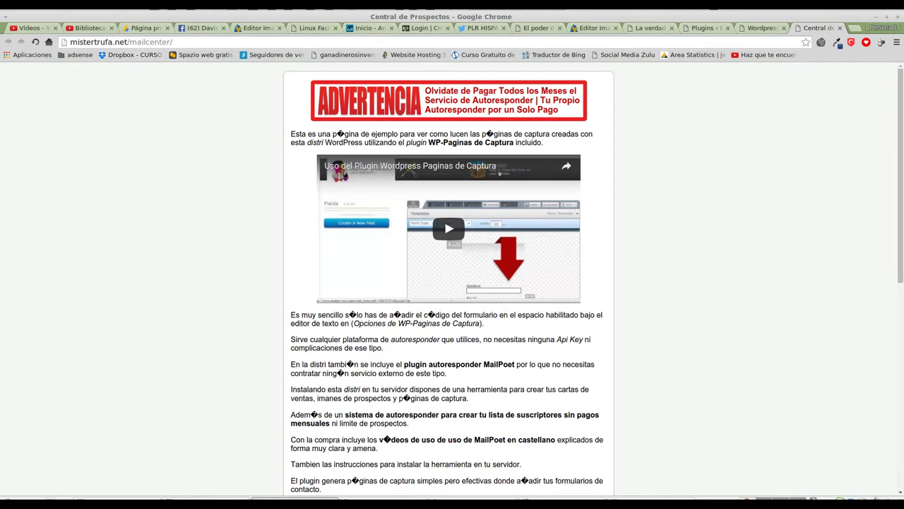
click(238, 494)
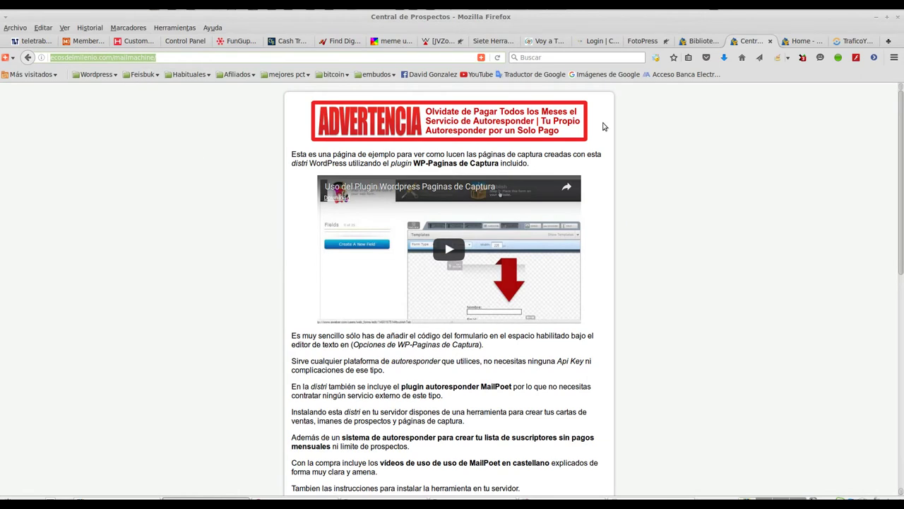
scroll(587, 211, down, 3)
scroll(588, 211, down, 10)
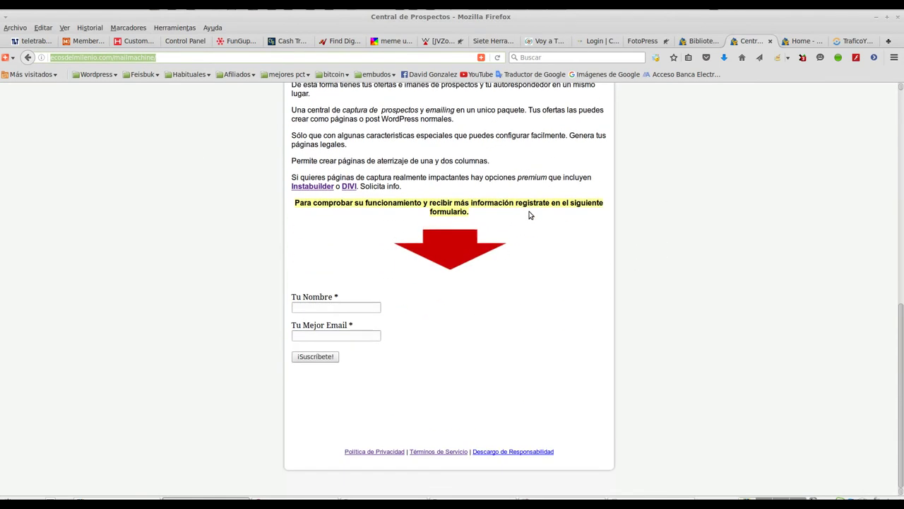
scroll(564, 322, up, 5)
scroll(564, 316, up, 8)
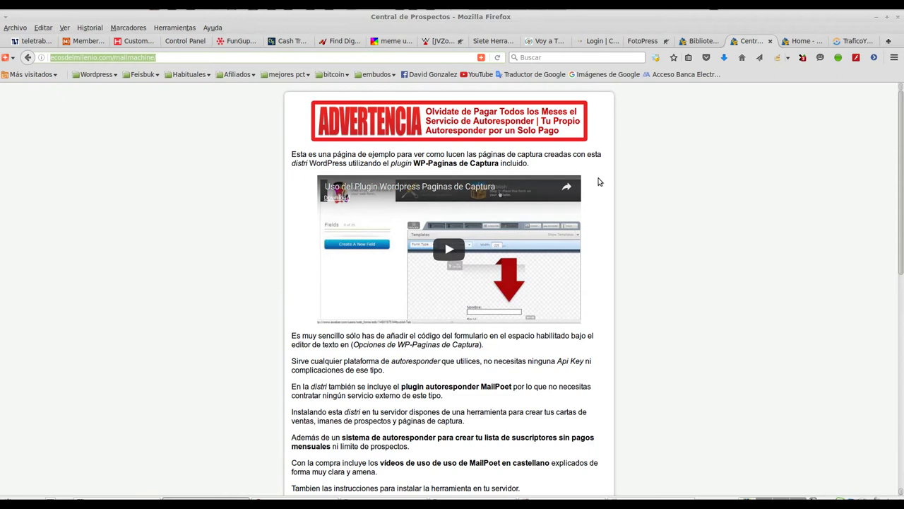
scroll(598, 181, down, 5)
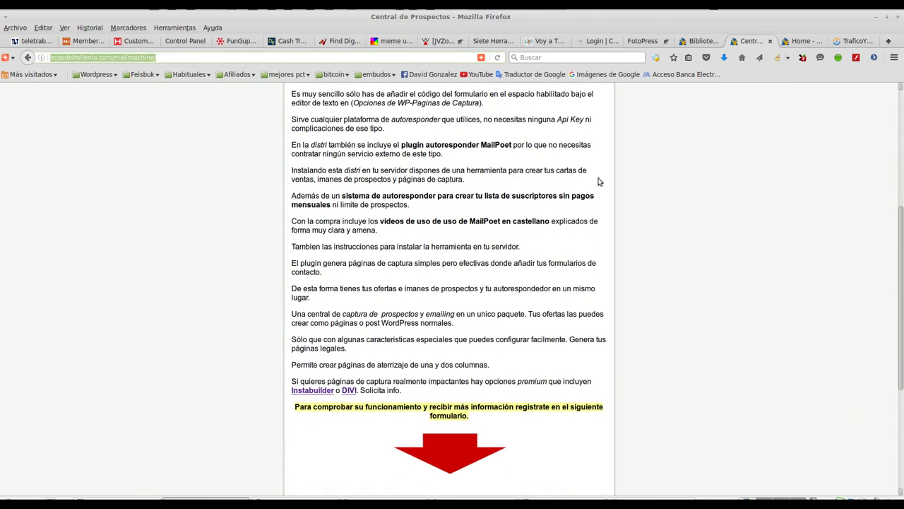
scroll(599, 182, down, 2)
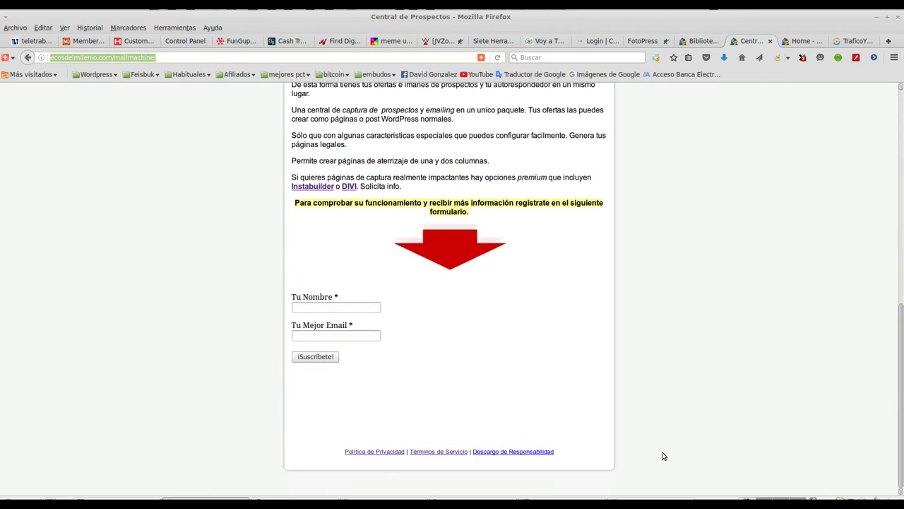
Switch back to Chrome and examine the text, accented characters and subscription form of the installed mistertrufa.net/mailcenter page.
click(294, 499)
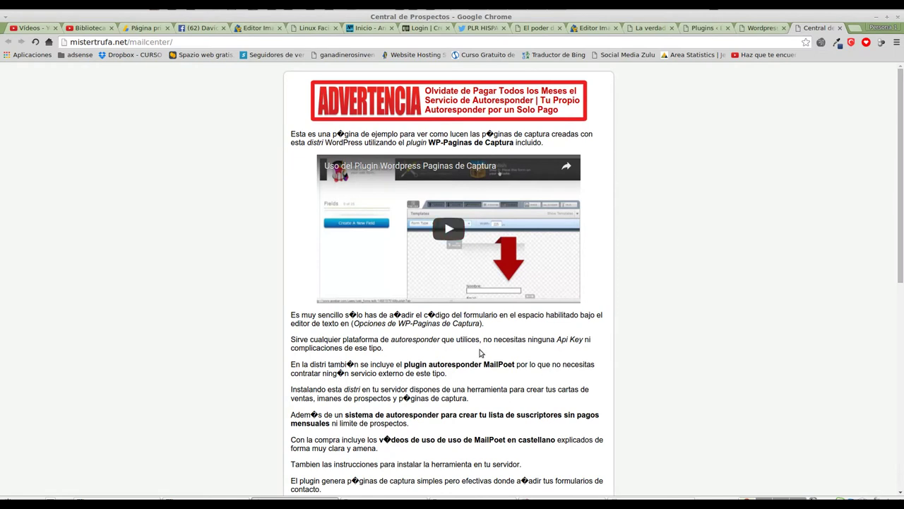
scroll(453, 350, down, 3)
scroll(464, 328, down, 2)
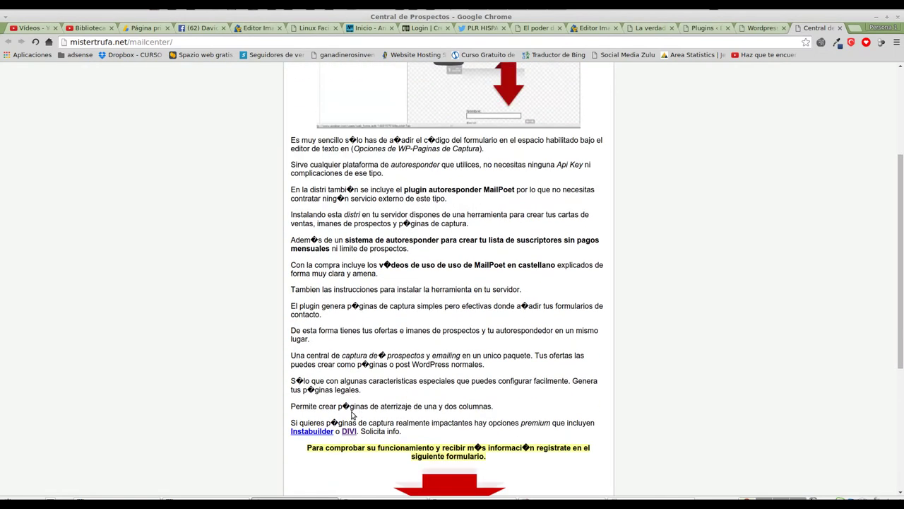
scroll(347, 414, down, 1)
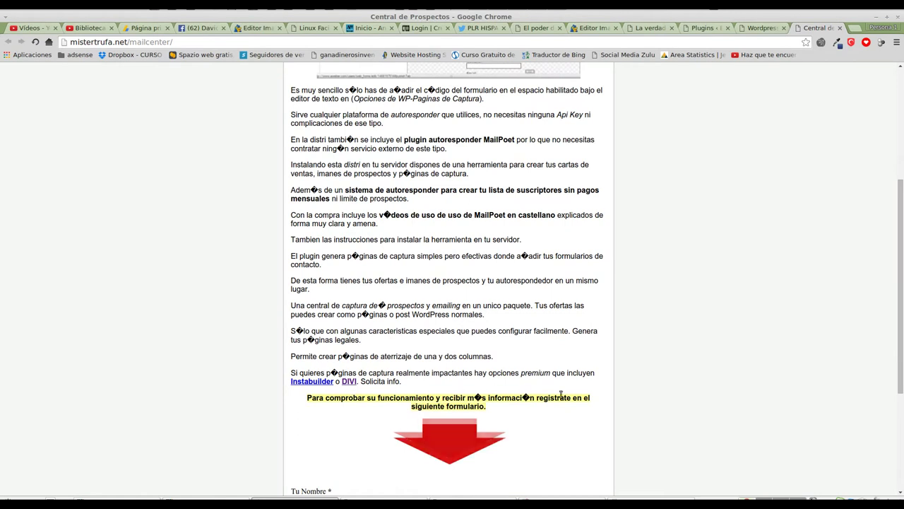
scroll(503, 416, down, 3)
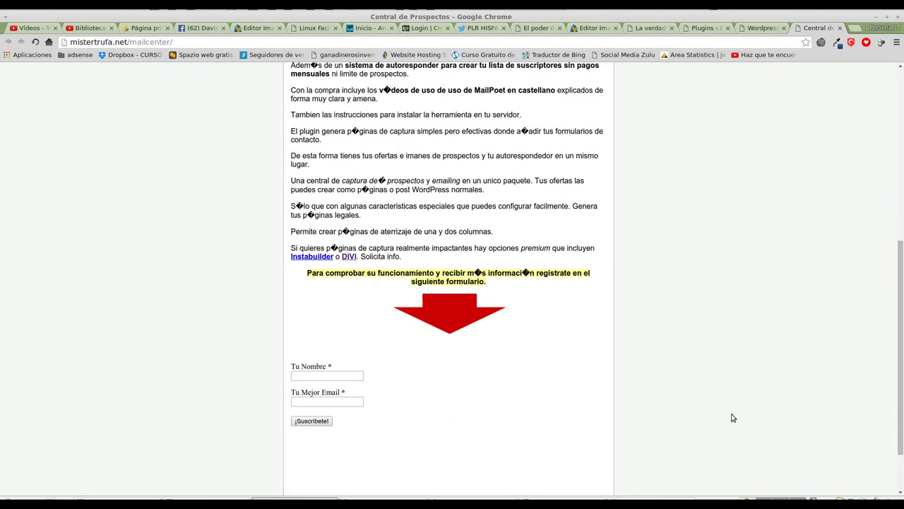
scroll(732, 418, down, 2)
scroll(732, 417, up, 6)
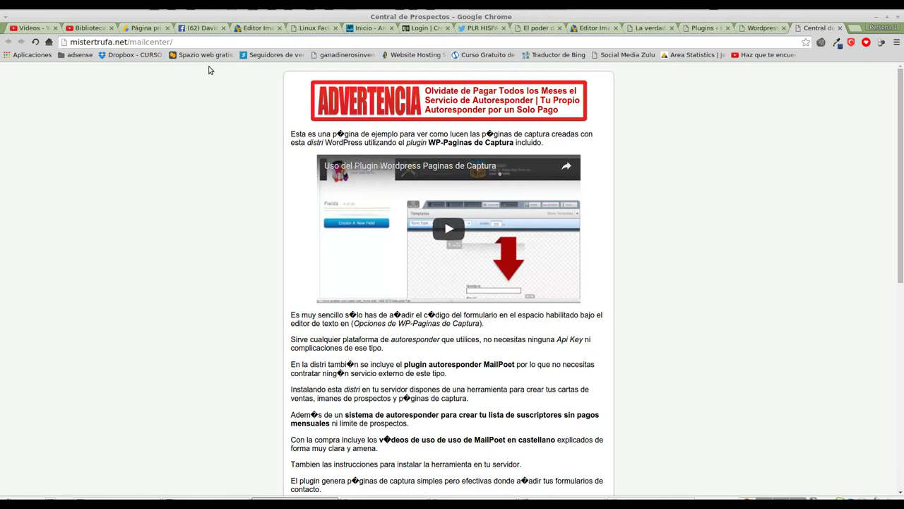
Open the WordPress login page at mistertrufa.net/mailcenter/wp-login.php.
click(192, 43)
click(192, 43)
text(wp)
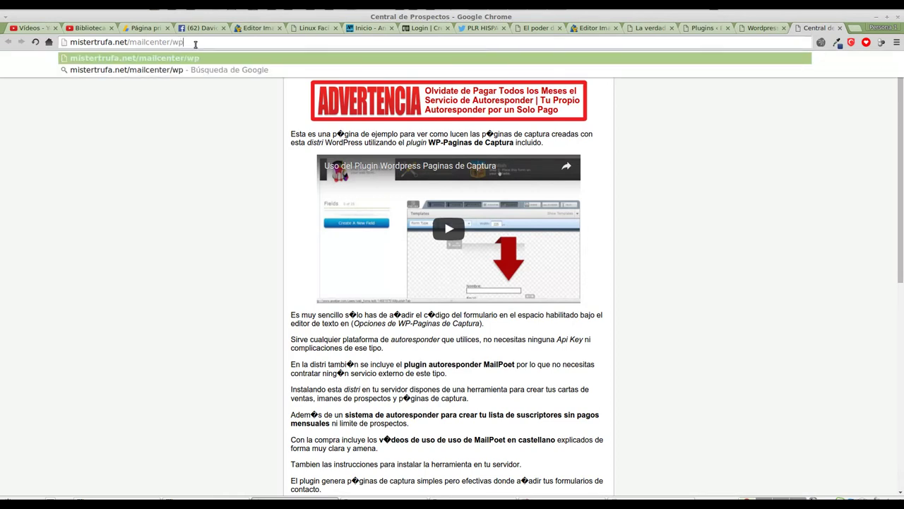
text(-login)
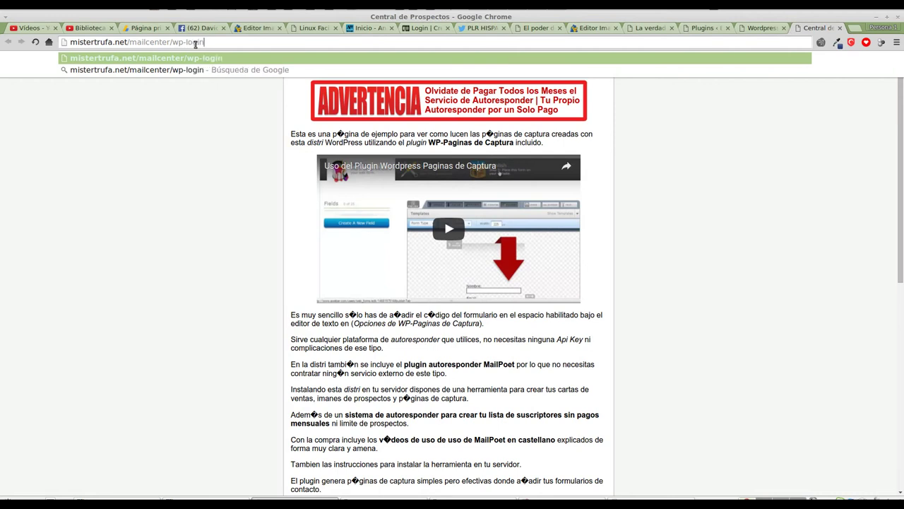
text(.php)
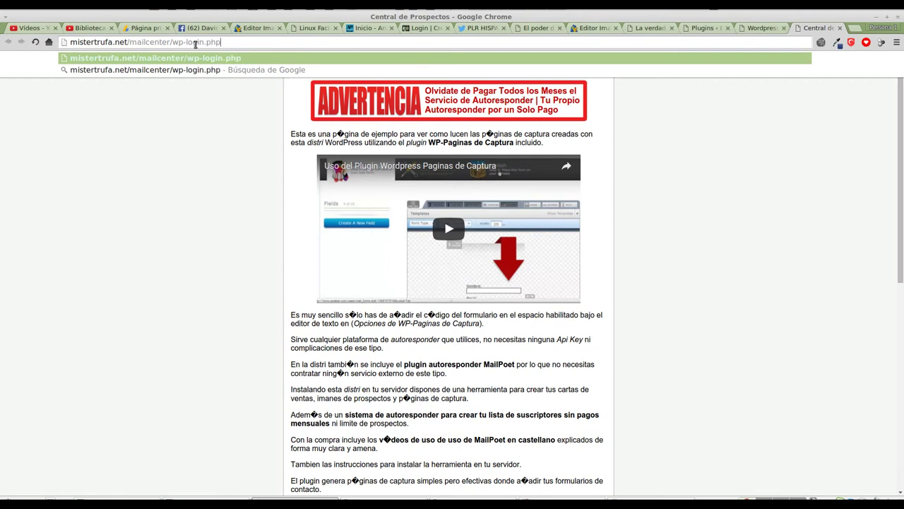
key(Return)
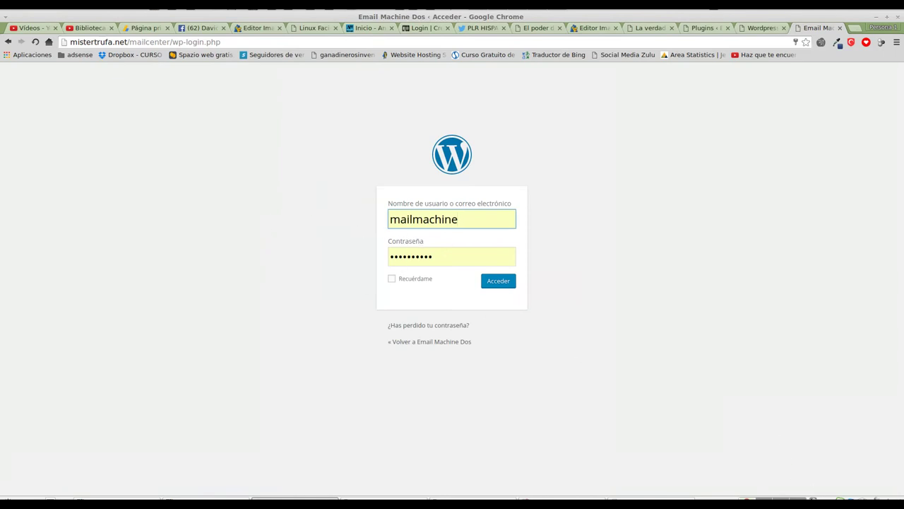
Log in as mailcenter with the account password and the remember option on, and save the password in the browser.
click(704, 454)
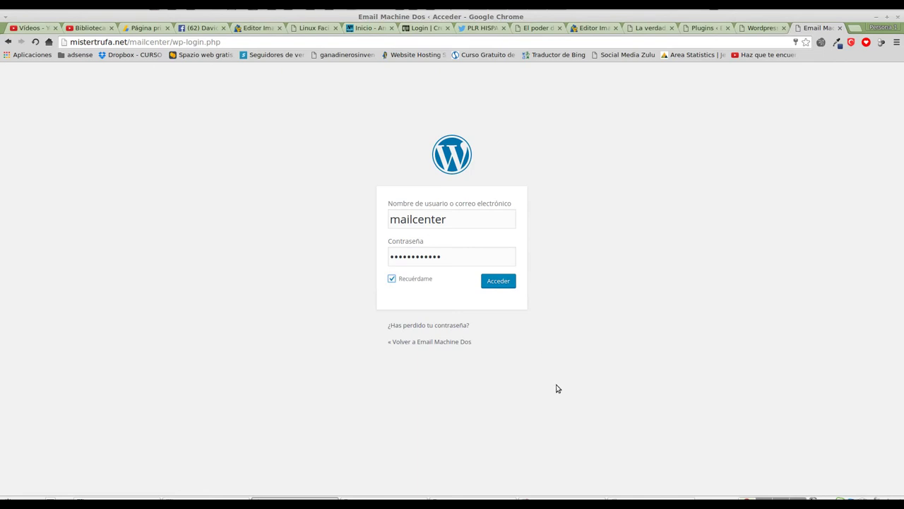
click(501, 287)
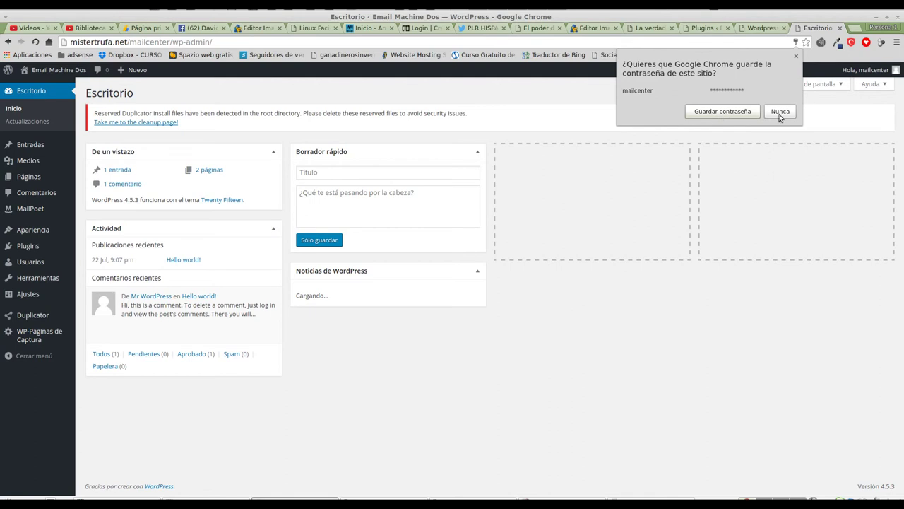
click(715, 115)
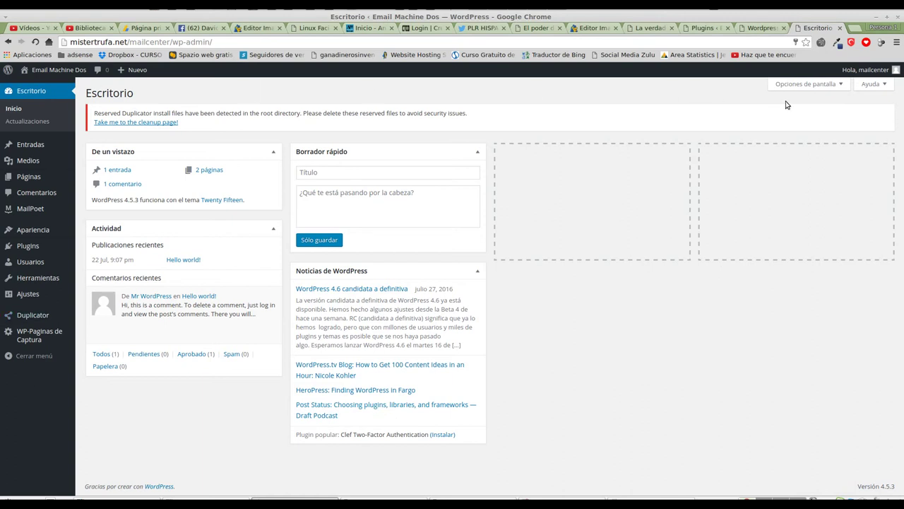
Visit the Email Machine Dos site from the dashboard and return to the dashboard.
mouse_move(42, 71)
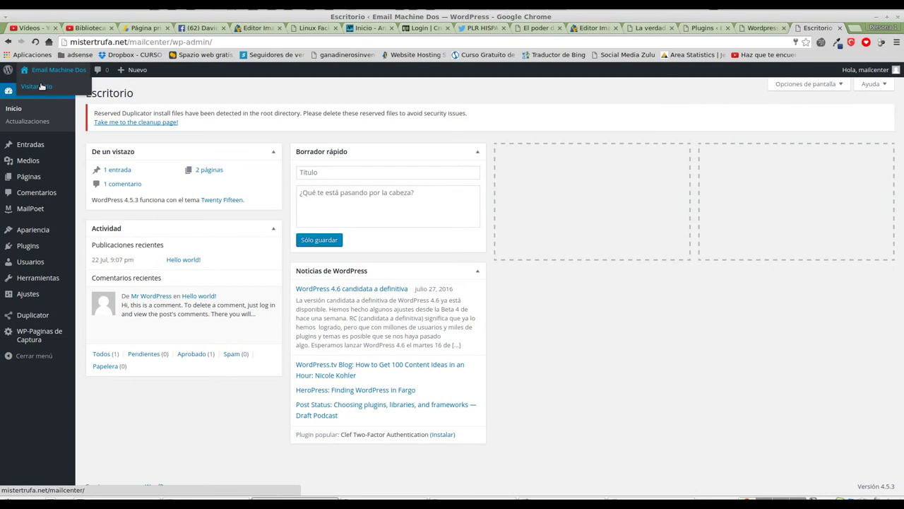
click(43, 88)
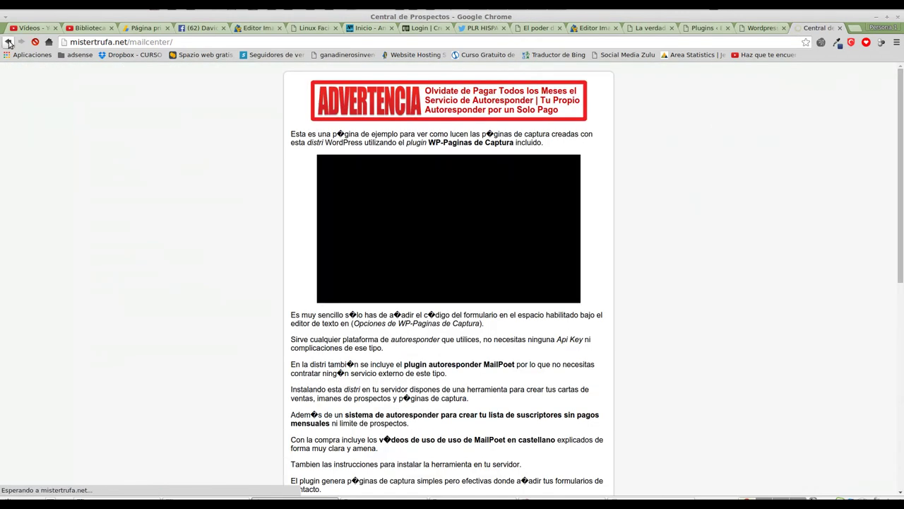
click(8, 42)
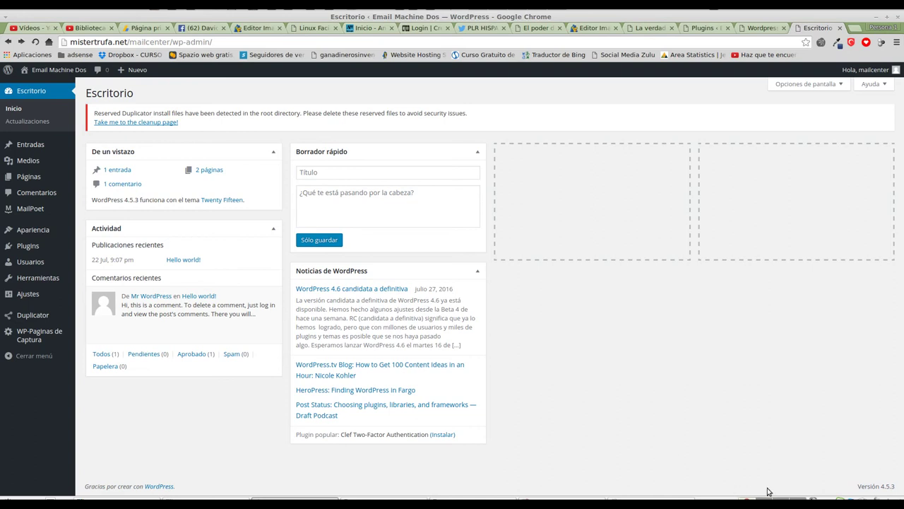
Highlight the dashboard notice about the reserved Duplicator install files to read it.
right_click(685, 497)
click(781, 450)
drag(188, 123, 96, 113)
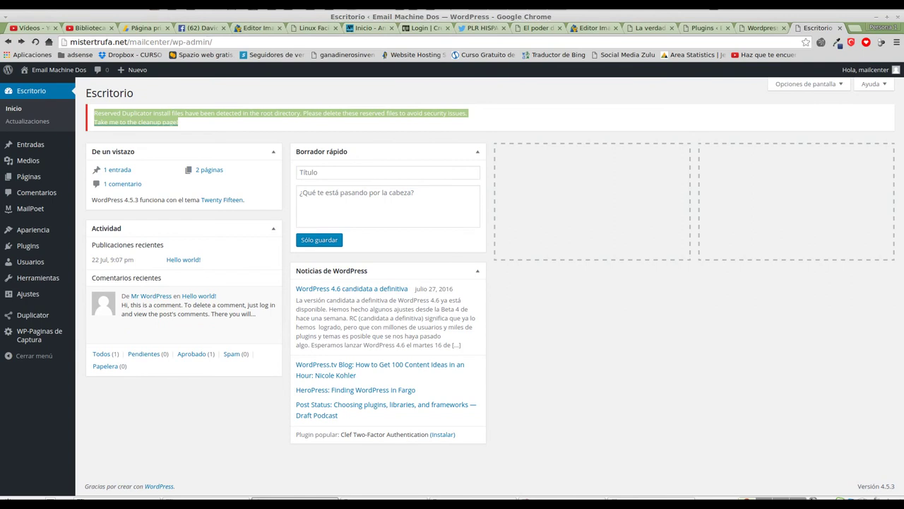
Switch to gFTP and open the mailcenter folder inside /public_html on the server.
key(alt+Tab)
scroll(531, 196, down, 3)
scroll(523, 216, down, 9)
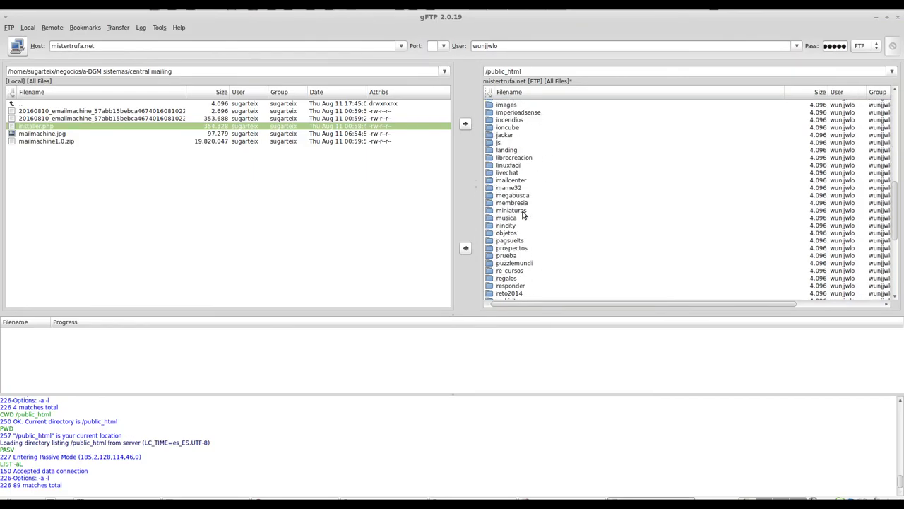
scroll(512, 199, down, 1)
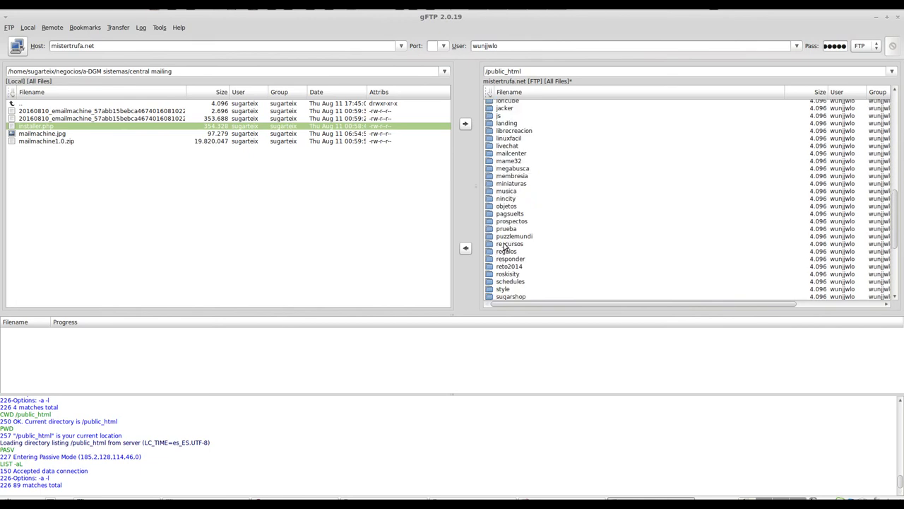
scroll(503, 242, up, 2)
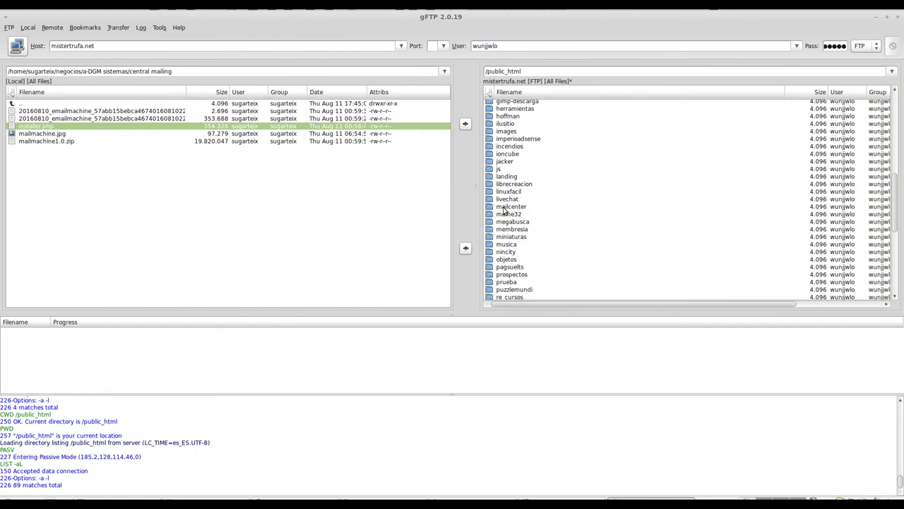
double_click(504, 207)
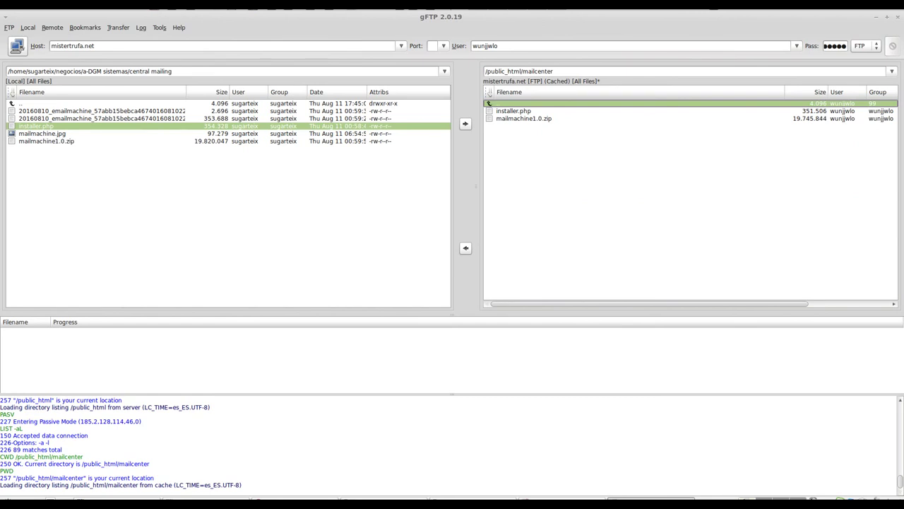
right_click(683, 438)
click(770, 453)
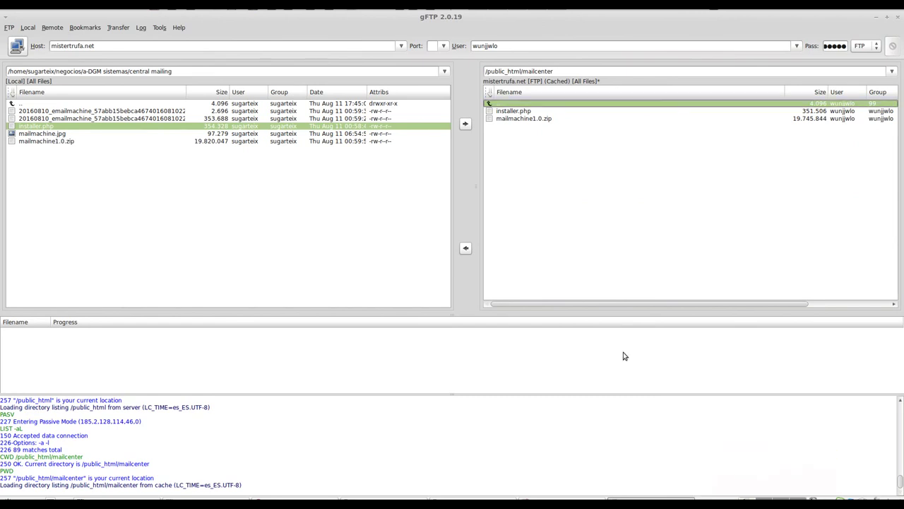
Delete installer.php and mailmachine1.0.zip from the server's mailcenter folder and confirm the deletion.
click(512, 113)
shift+click(510, 122)
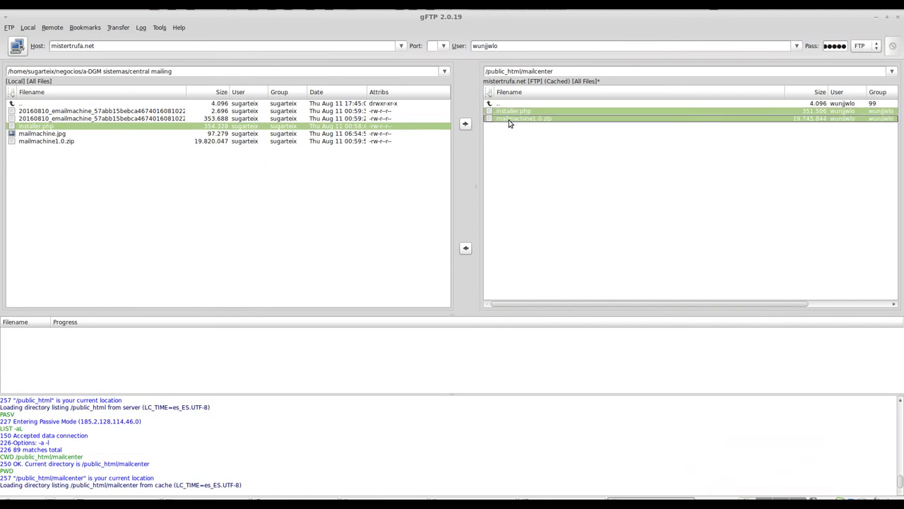
right_click(510, 122)
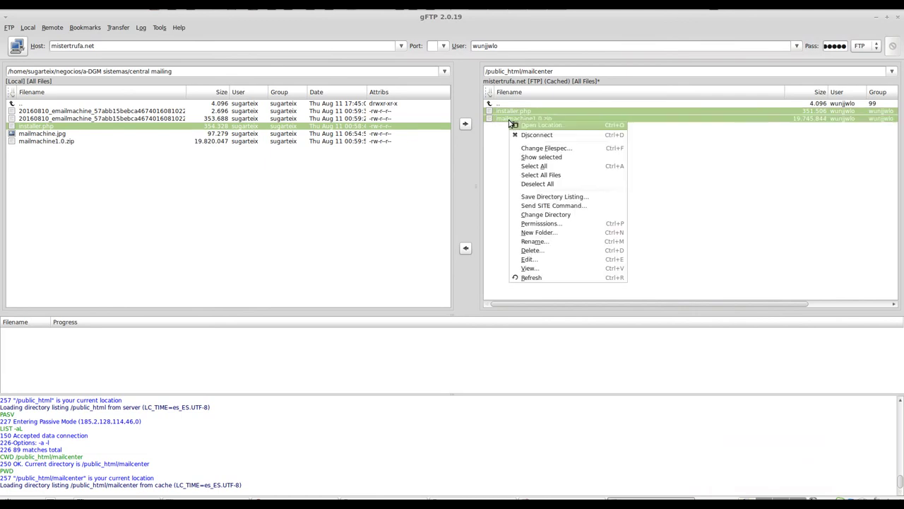
click(537, 250)
click(579, 265)
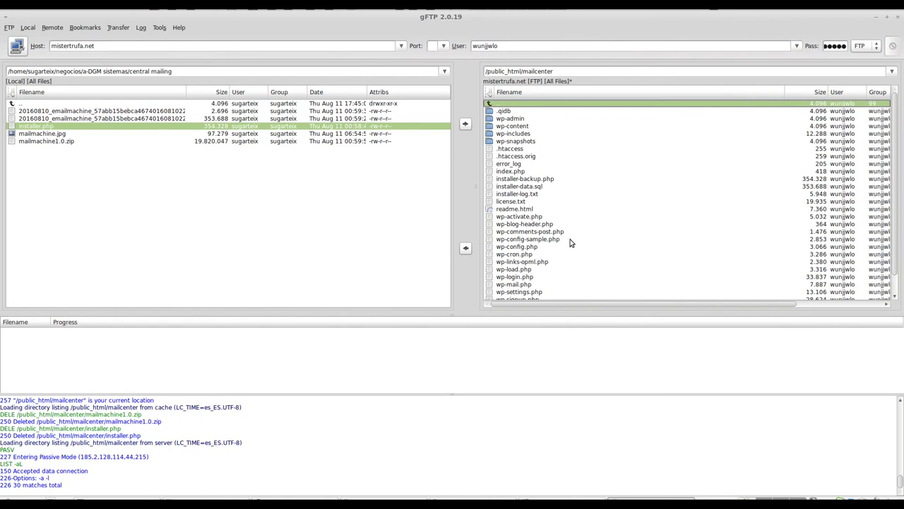
Go up to /public_html, reopen the mailcenter folder and review the files it contains.
double_click(498, 105)
scroll(509, 185, down, 6)
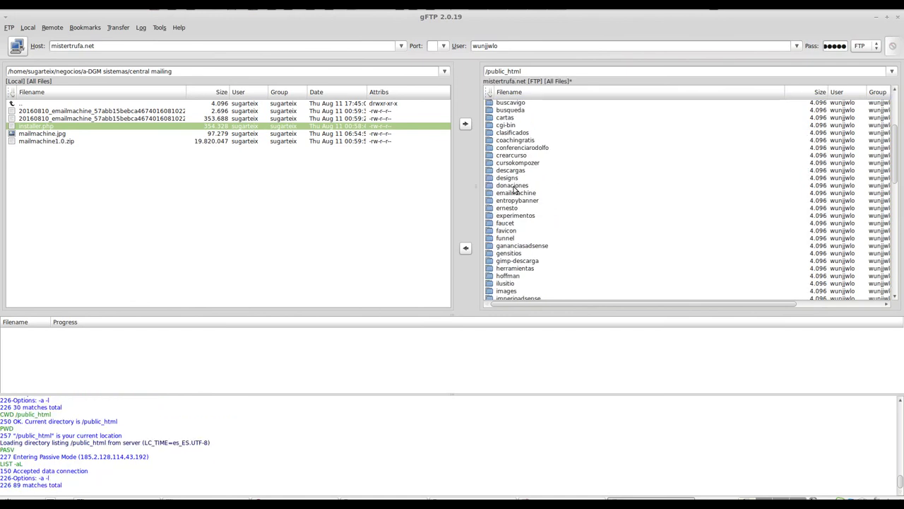
scroll(513, 190, down, 3)
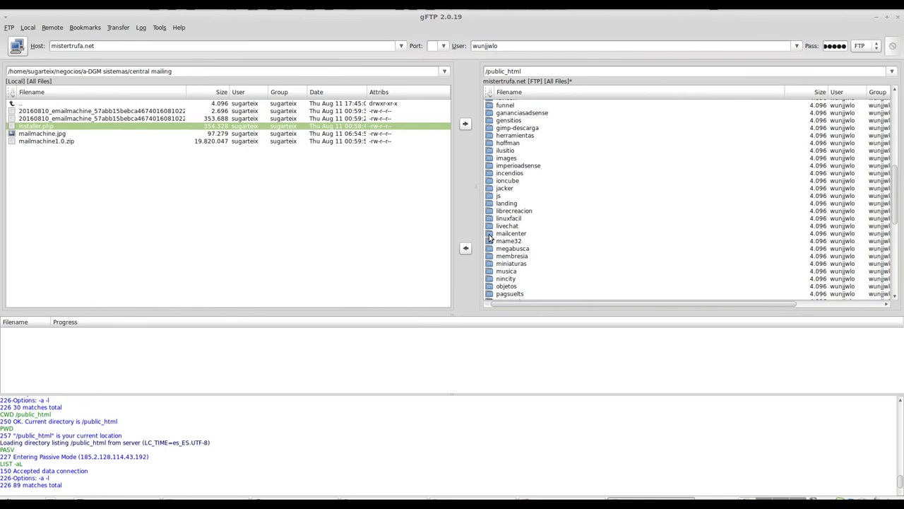
double_click(490, 234)
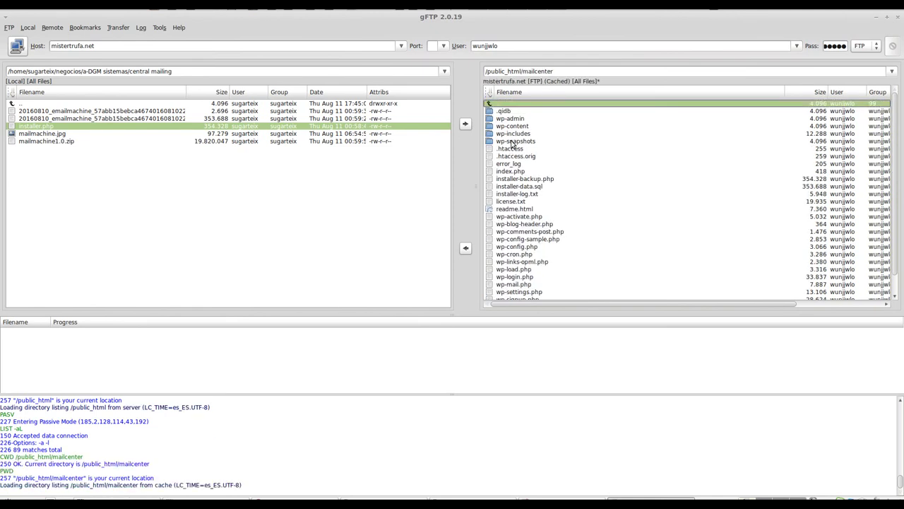
scroll(512, 146, down, 1)
scroll(533, 274, up, 1)
scroll(559, 236, down, 1)
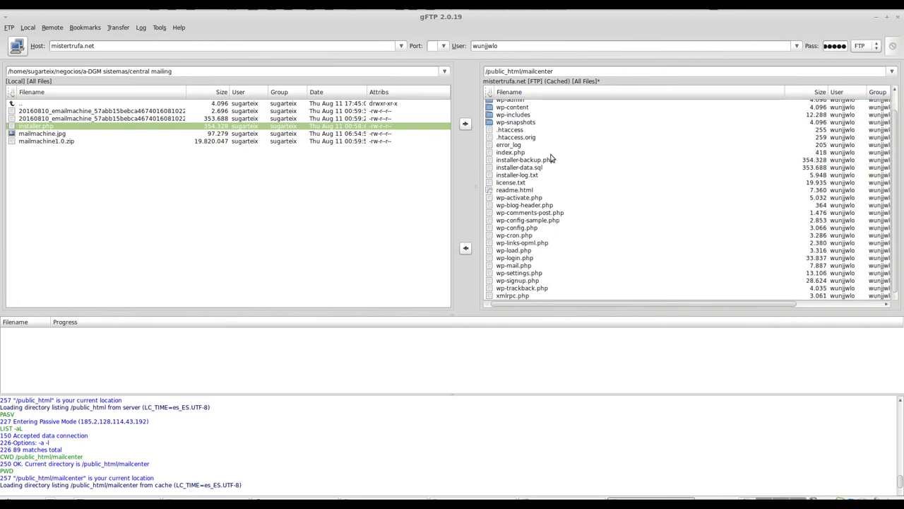
scroll(550, 172, up, 1)
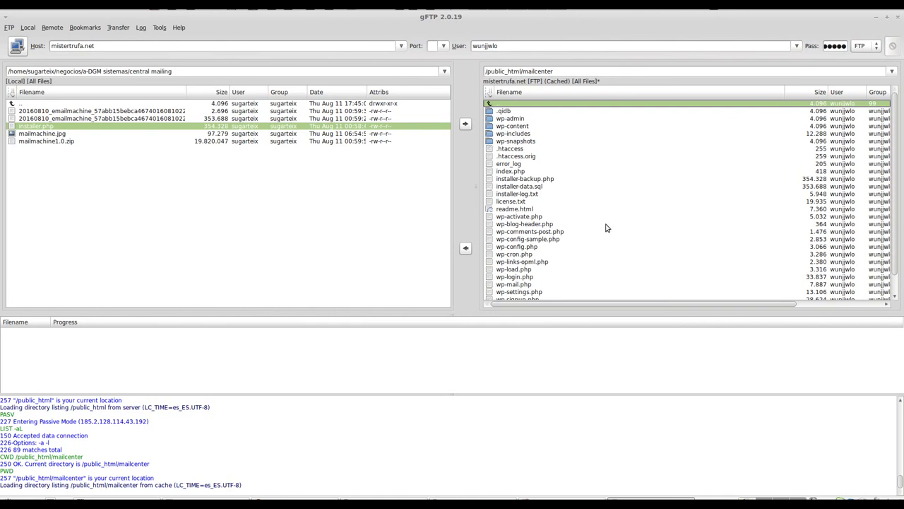
Look at the contents of mailcenter's .qidb folder and return to the /public_html directory.
double_click(489, 112)
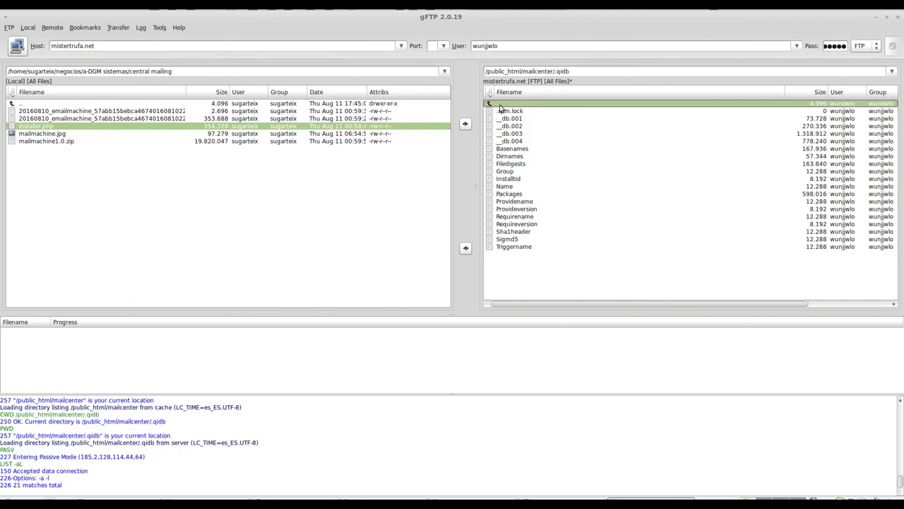
double_click(500, 103)
double_click(491, 104)
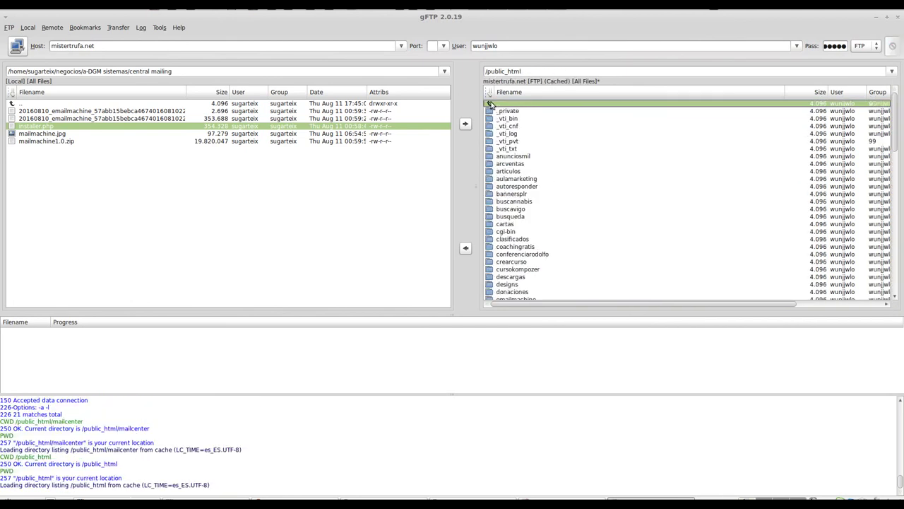
scroll(571, 244, down, 6)
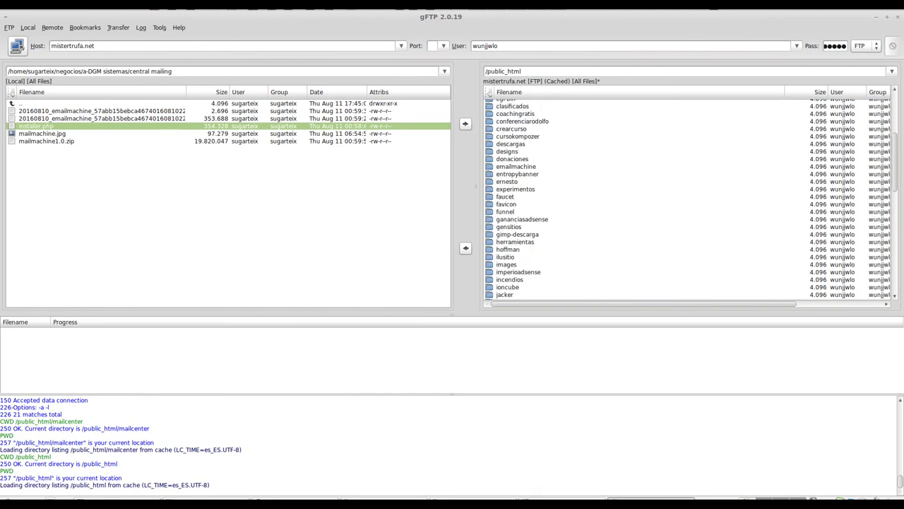
Switch back to Chrome and reload the WordPress dashboard to recheck the Duplicator install files notice.
click(294, 503)
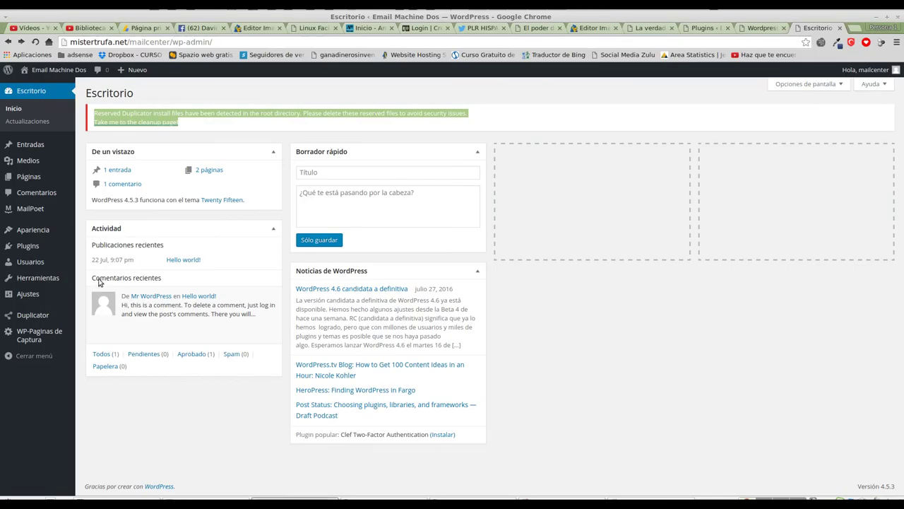
mouse_move(11, 239)
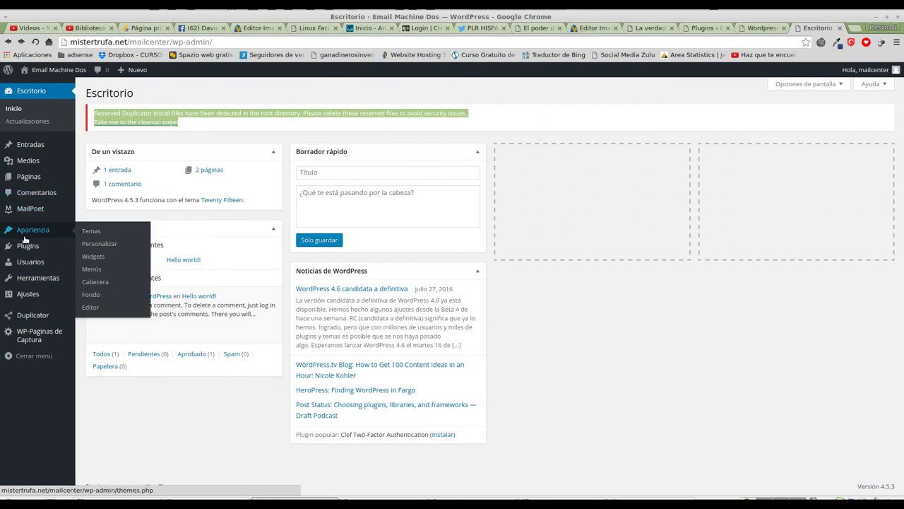
mouse_move(33, 209)
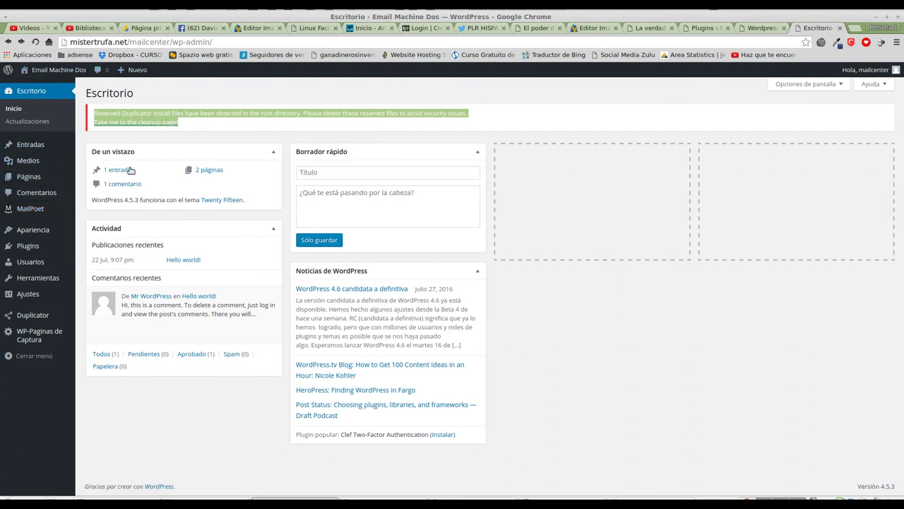
mouse_move(24, 161)
key(F5)
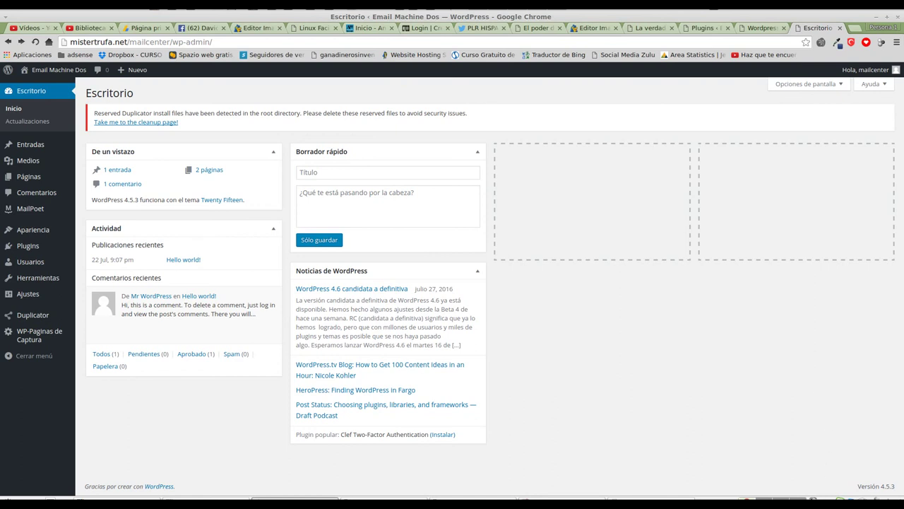
click(813, 498)
click(766, 456)
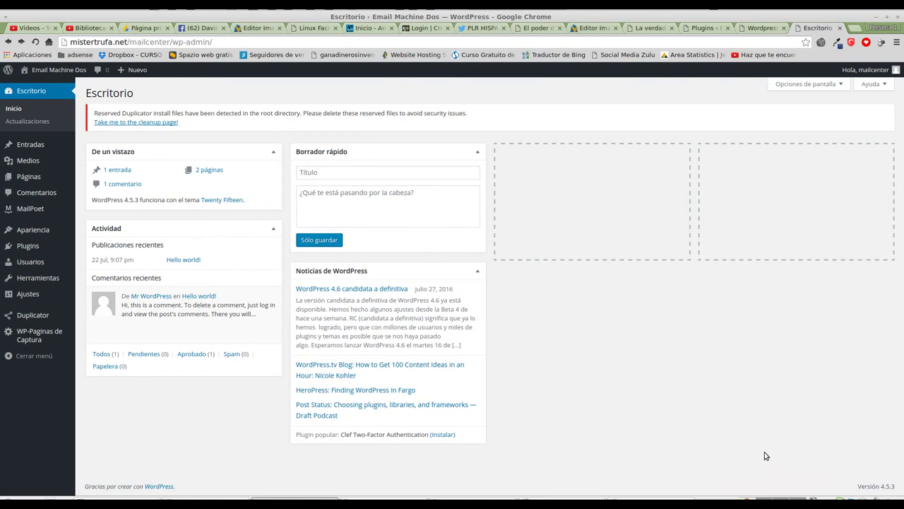